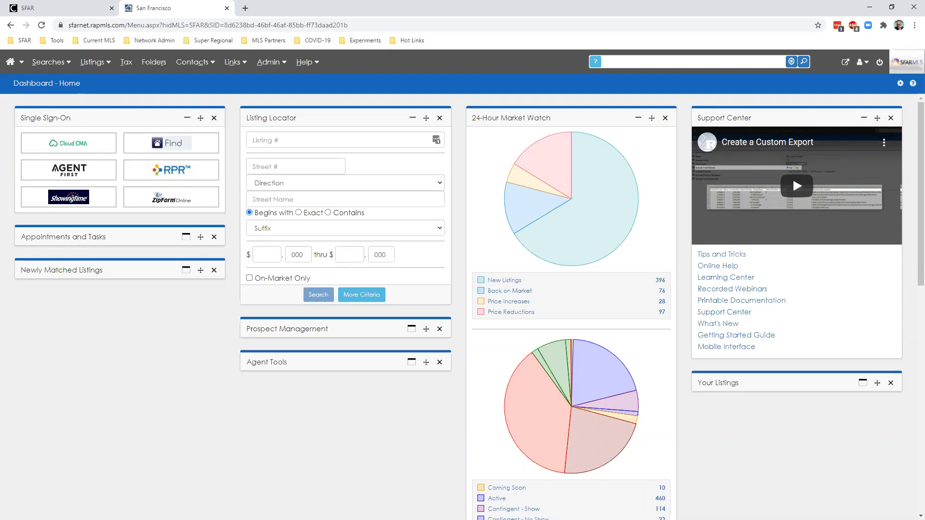
# Open the Standard search form to view its general criteria
pyautogui.click(48, 62)
pyautogui.click(57, 64)
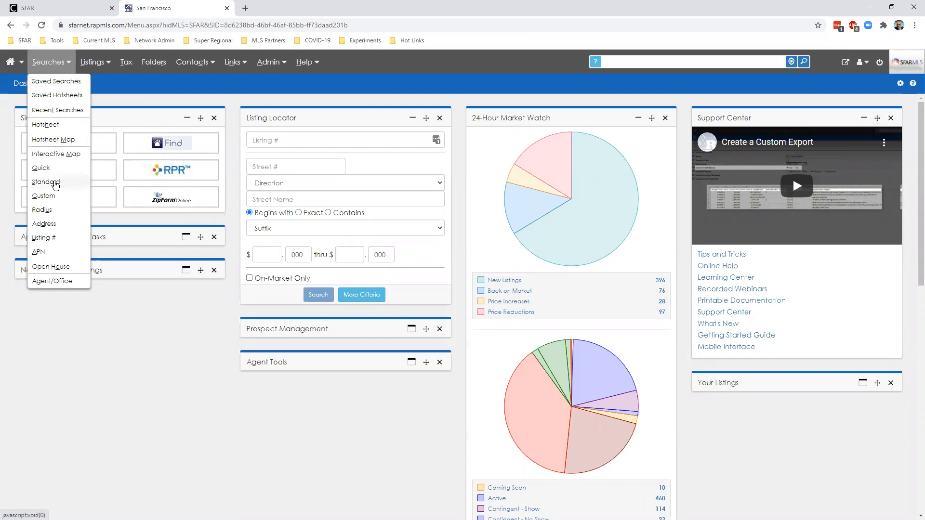
pyautogui.click(56, 186)
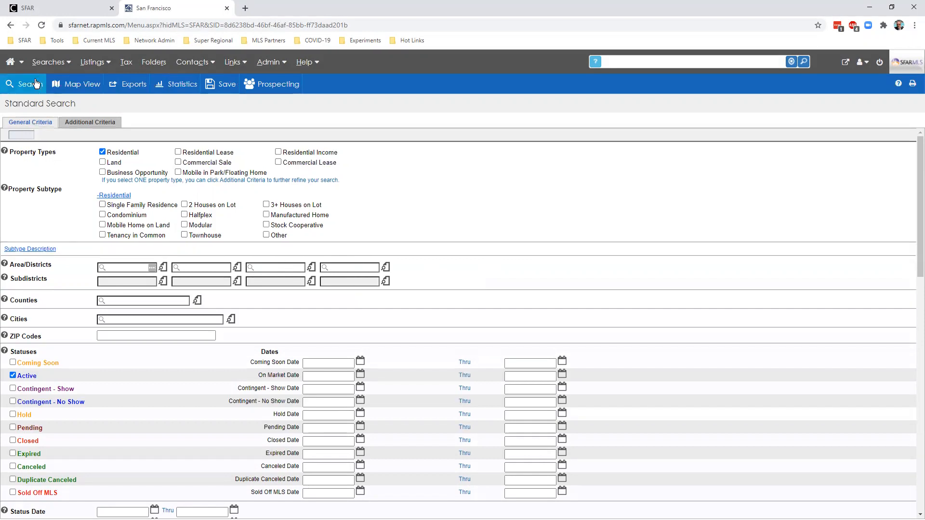
# Open the Interactive Map search to see the listings plotted on the map
pyautogui.click(48, 62)
pyautogui.moveTo(59, 66)
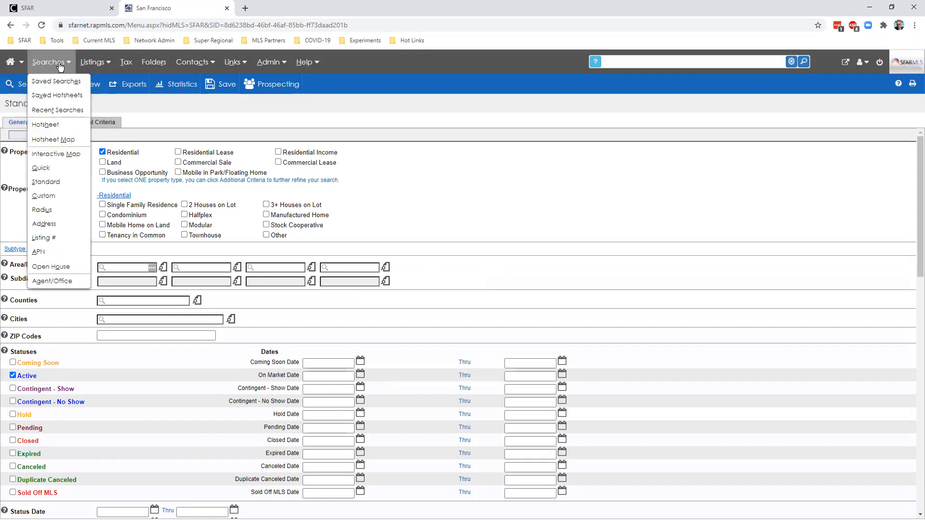
pyautogui.click(49, 155)
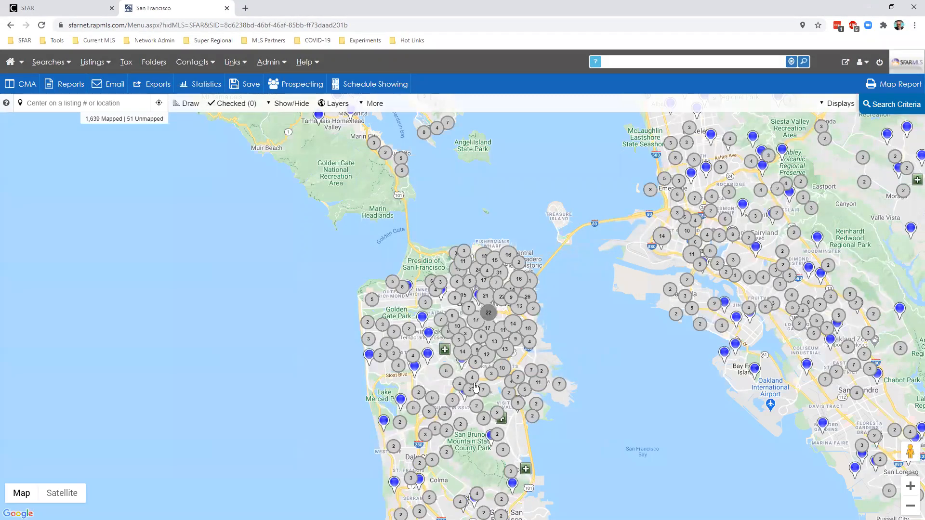
# Overlay the MLS Districts layer on the San Francisco listings map
pyautogui.click(484, 315)
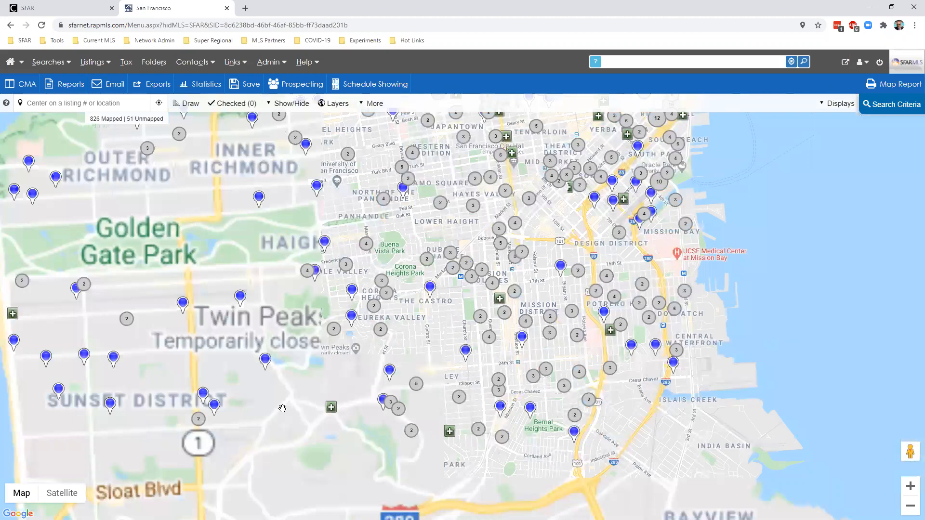
pyautogui.scroll(2, 282, 406)
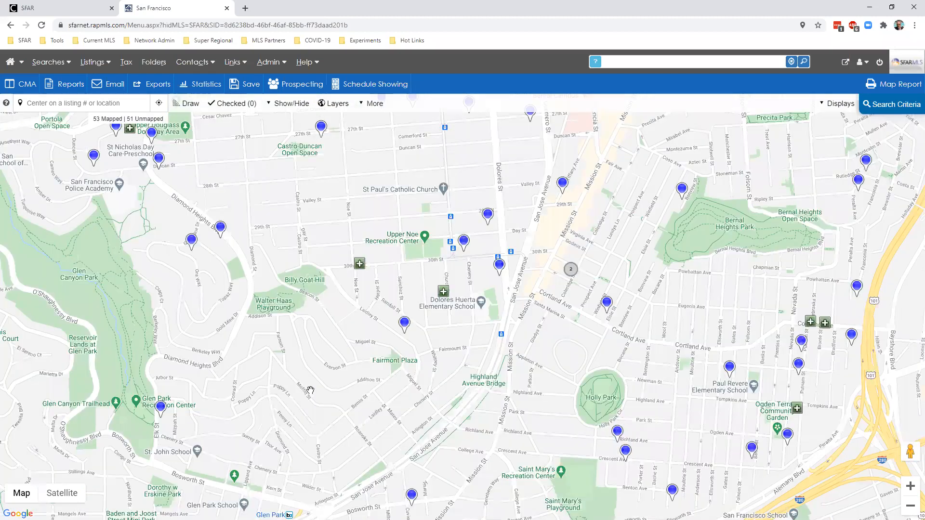
pyautogui.moveTo(291, 379); pyautogui.dragTo(288, 357)
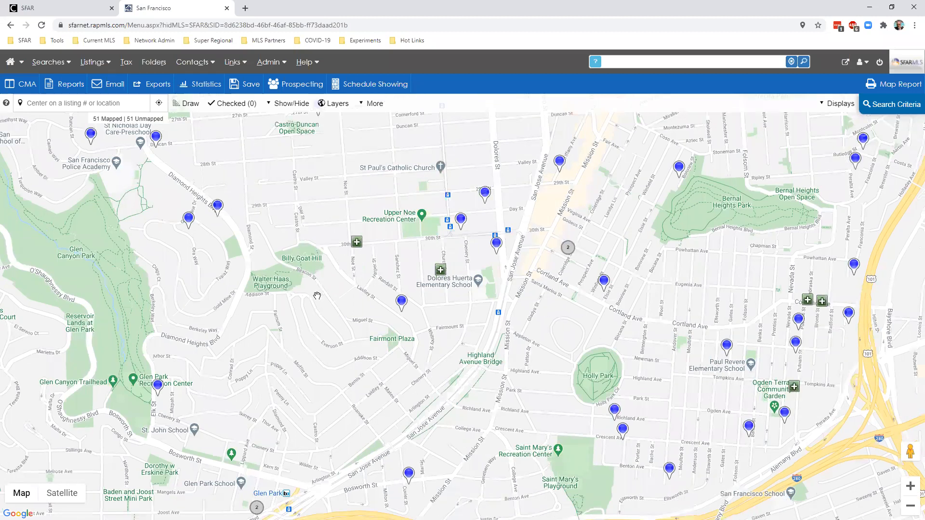
pyautogui.moveTo(252, 412); pyautogui.dragTo(243, 395)
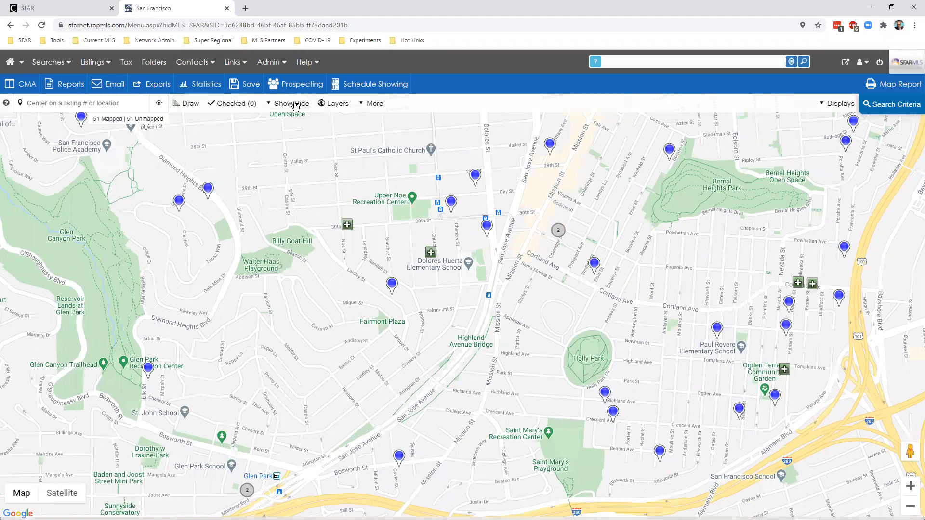
pyautogui.click(343, 105)
pyautogui.click(166, 184)
pyautogui.click(43, 208)
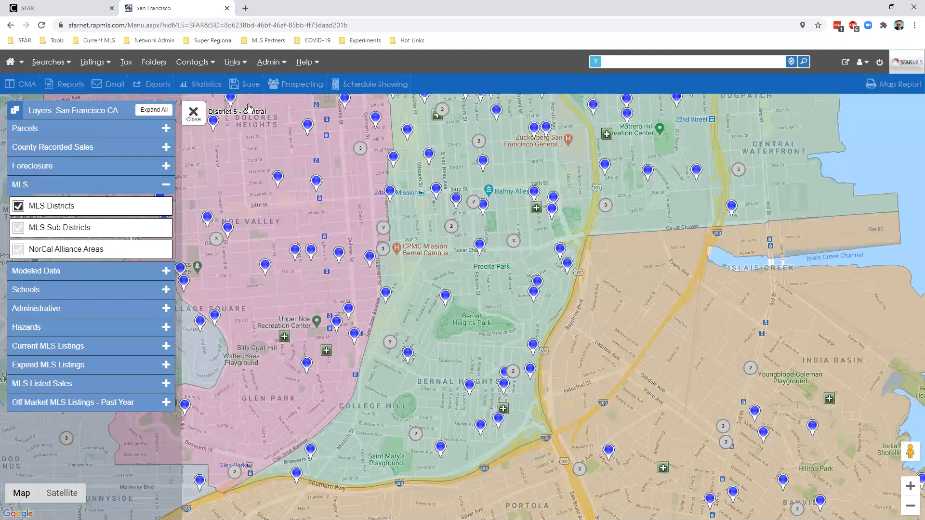
pyautogui.click(193, 107)
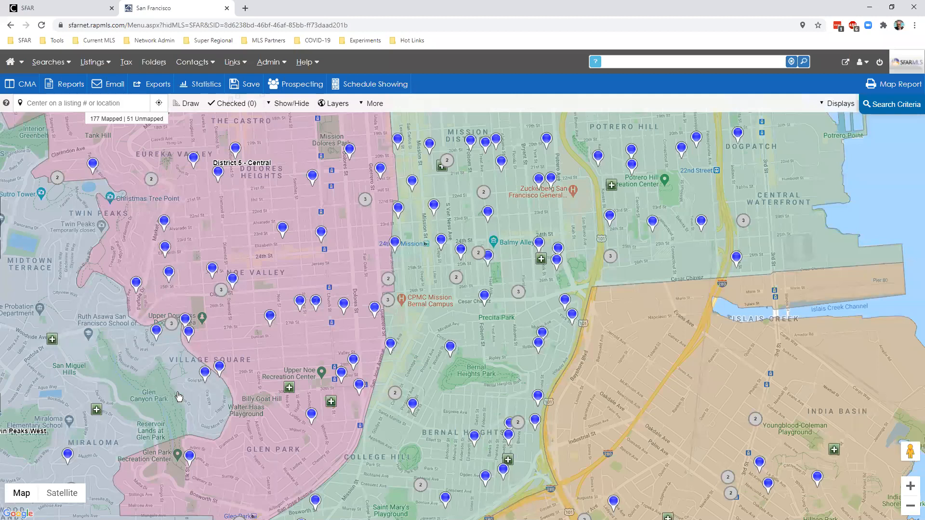
# Draw a polygon search area of about 1.7 square miles around Noe Valley, Dolores Heights and The Castro in District 5
pyautogui.moveTo(204, 372); pyautogui.dragTo(221, 423)
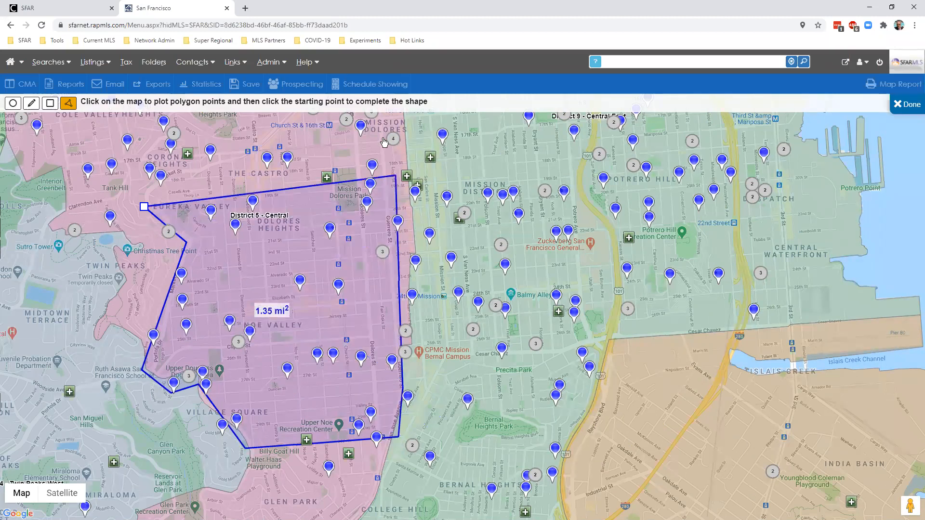
pyautogui.click(414, 339)
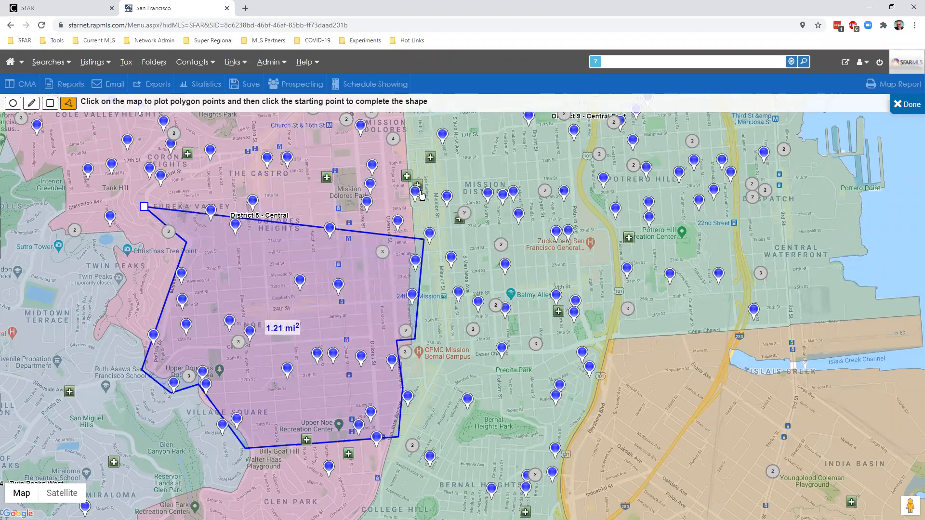
pyautogui.click(421, 279)
pyautogui.click(420, 198)
pyautogui.click(409, 119)
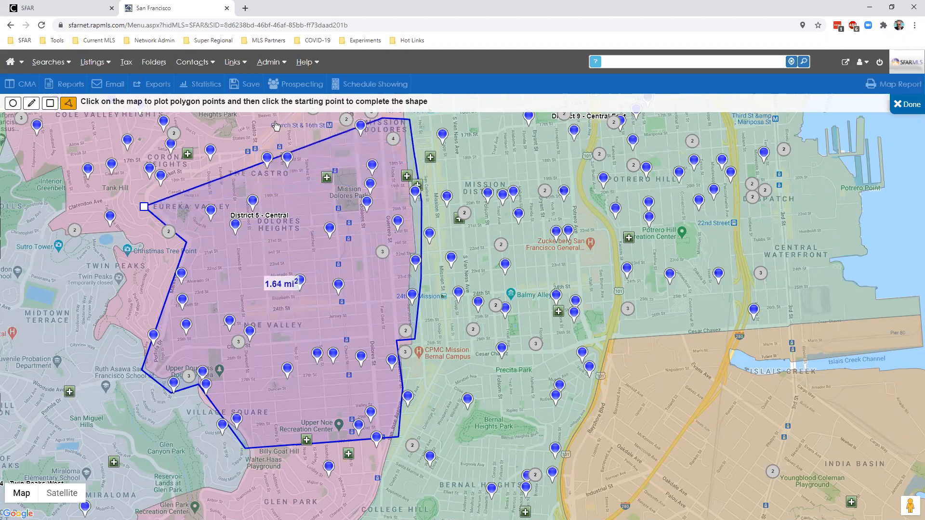
pyautogui.click(144, 207)
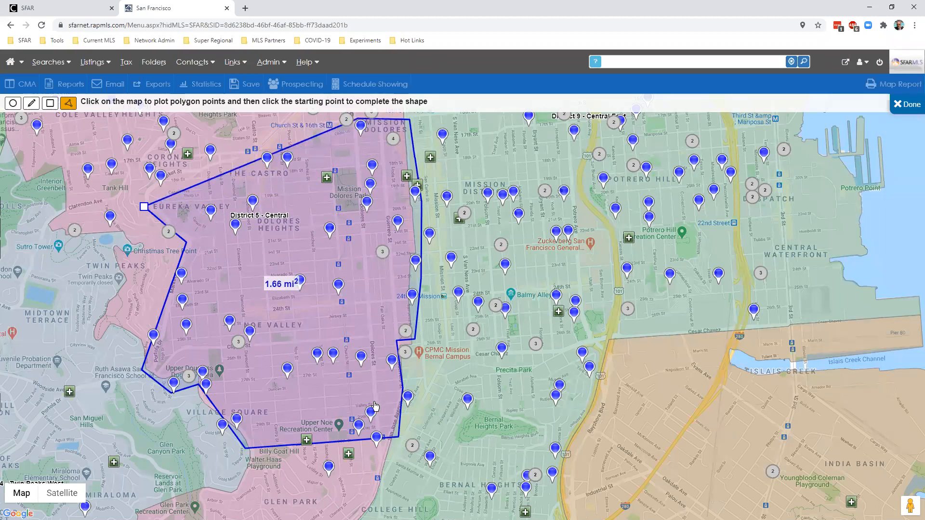
# Edit the District 5 polygon, moving its southeast corner slightly southwest and its southwest corner slightly south near Walter Haas Playground
pyautogui.click(399, 440)
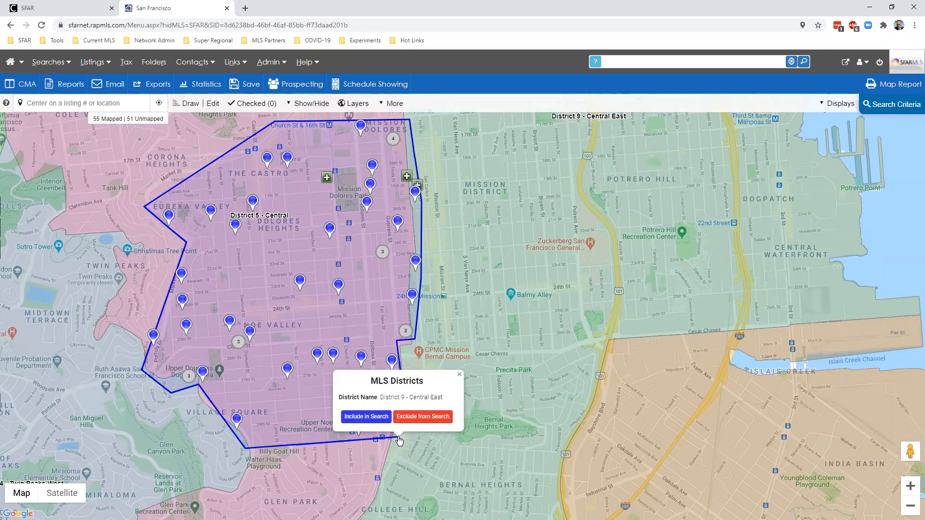
pyautogui.click(358, 440)
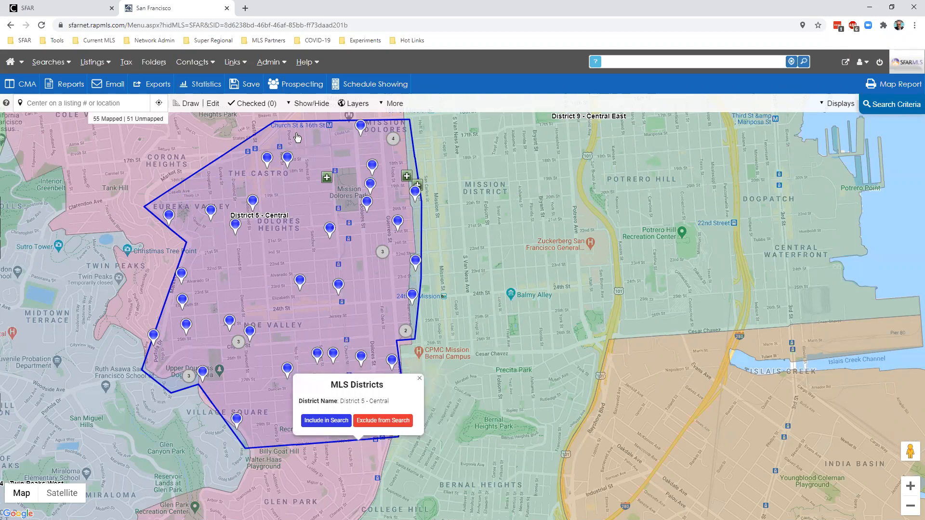
pyautogui.click(215, 105)
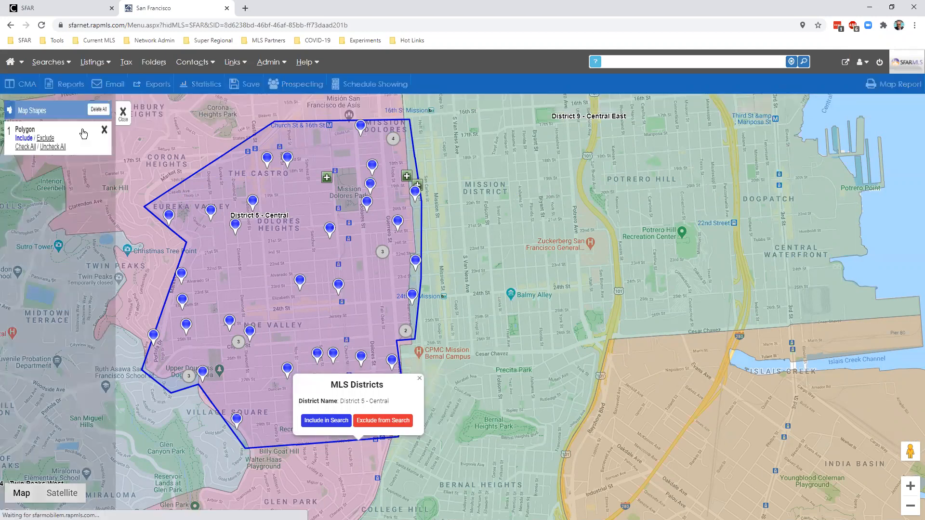
pyautogui.click(284, 446)
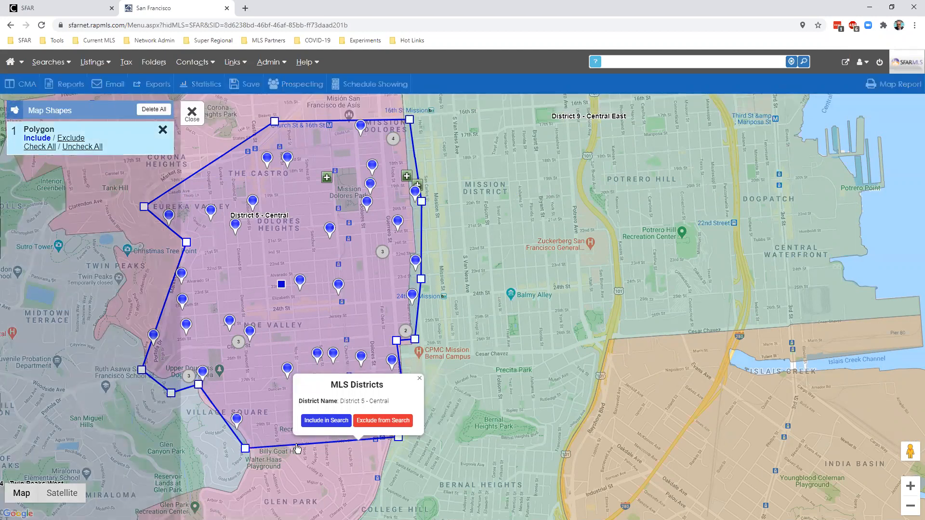
pyautogui.click(419, 378)
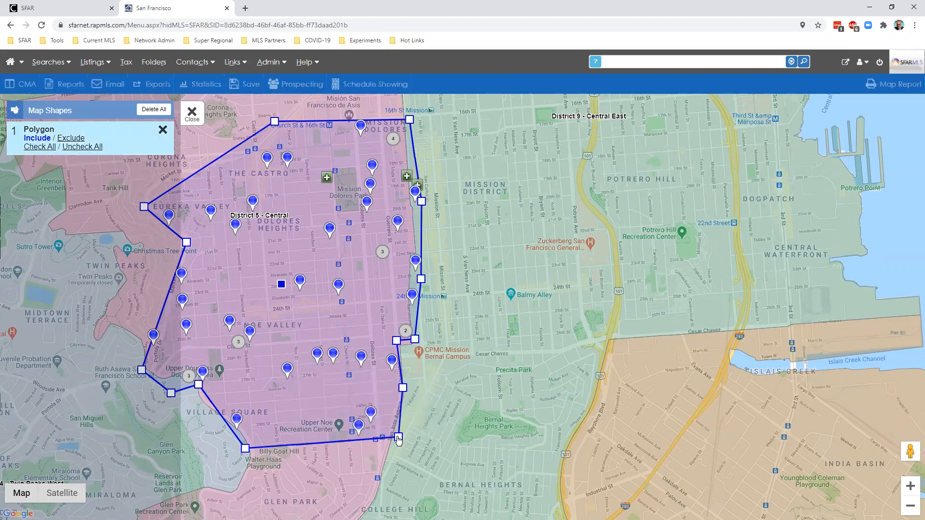
pyautogui.moveTo(398, 437); pyautogui.dragTo(386, 443)
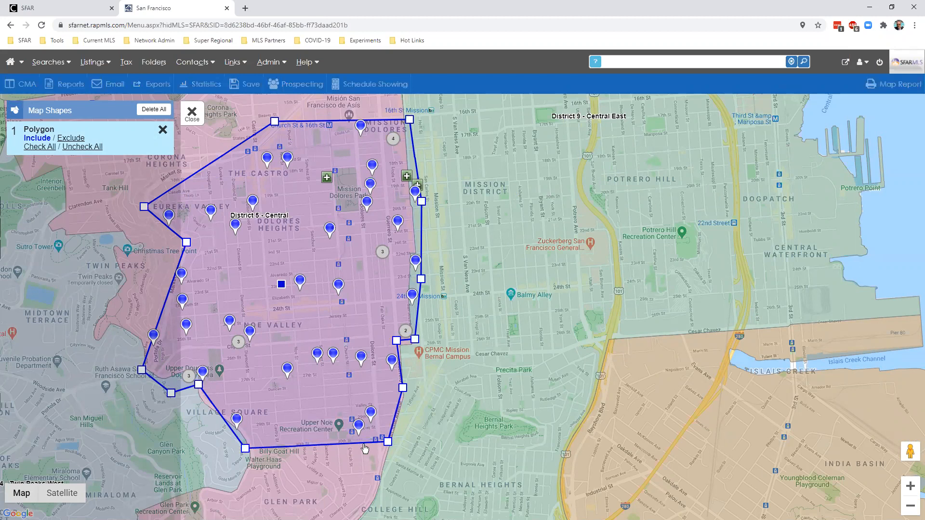
pyautogui.moveTo(248, 451); pyautogui.dragTo(245, 455)
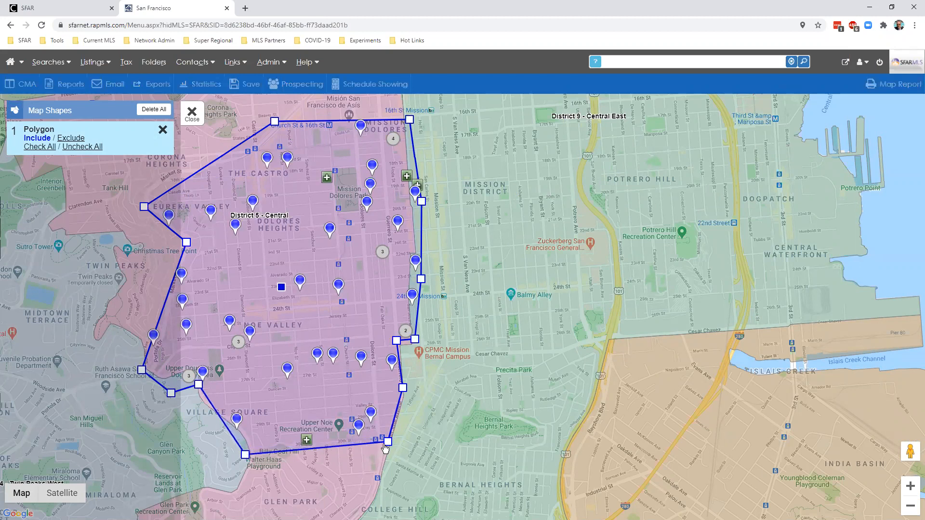
pyautogui.moveTo(388, 442); pyautogui.dragTo(386, 446)
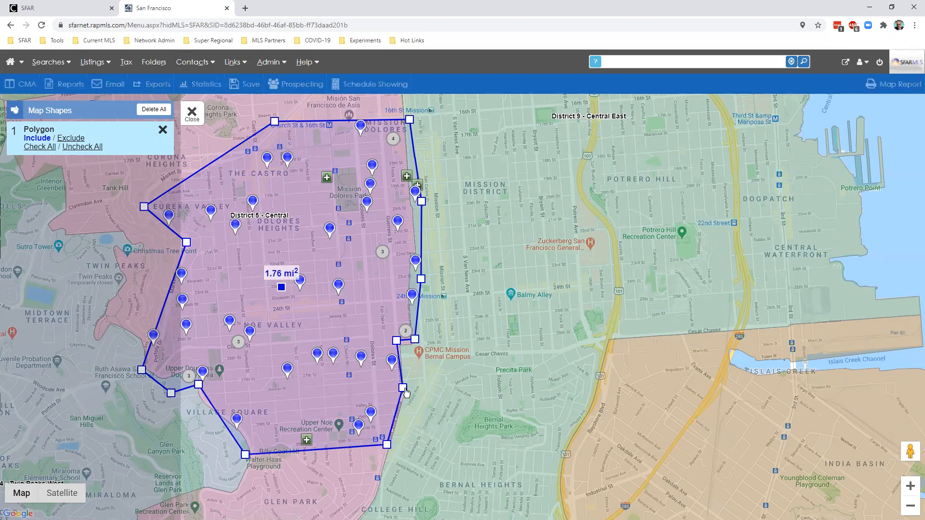
# Shift the polygon's eastern edge points near CPMC Mission Bernal Campus slightly south and finish editing the shape
pyautogui.moveTo(404, 391); pyautogui.dragTo(406, 394)
pyautogui.moveTo(400, 344); pyautogui.dragTo(417, 346)
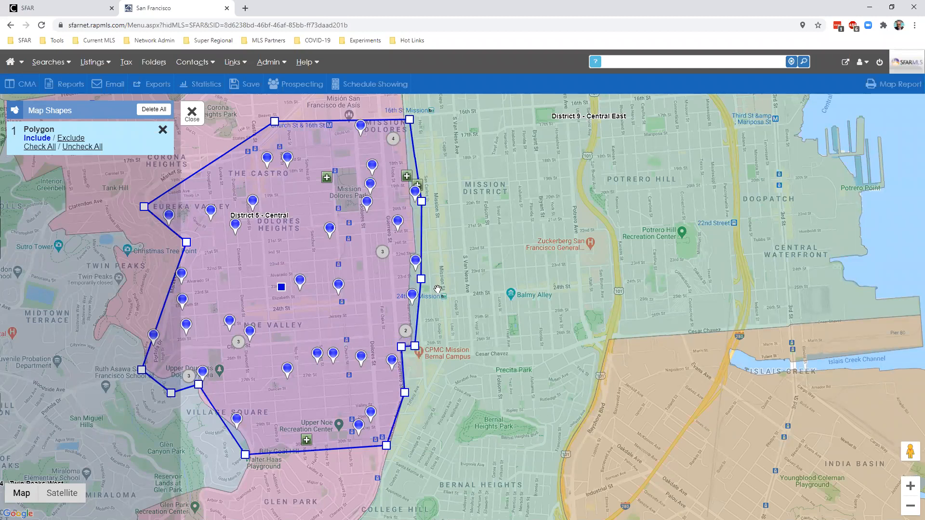
pyautogui.scroll(1, 407, 277)
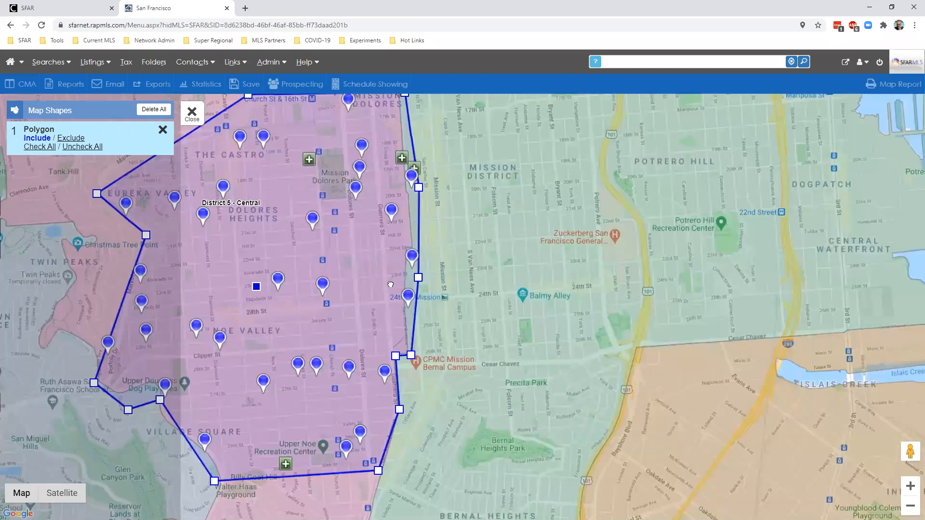
pyautogui.scroll(1, 433, 287)
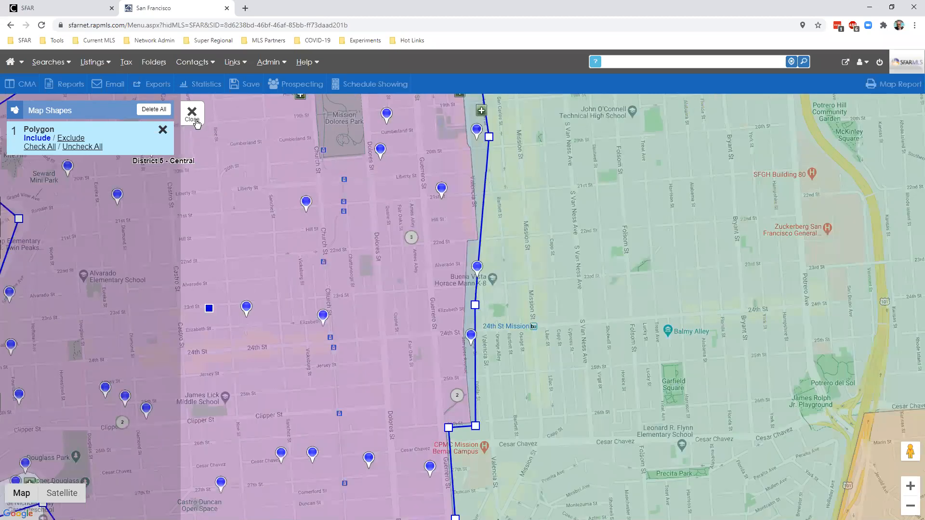
pyautogui.click(196, 123)
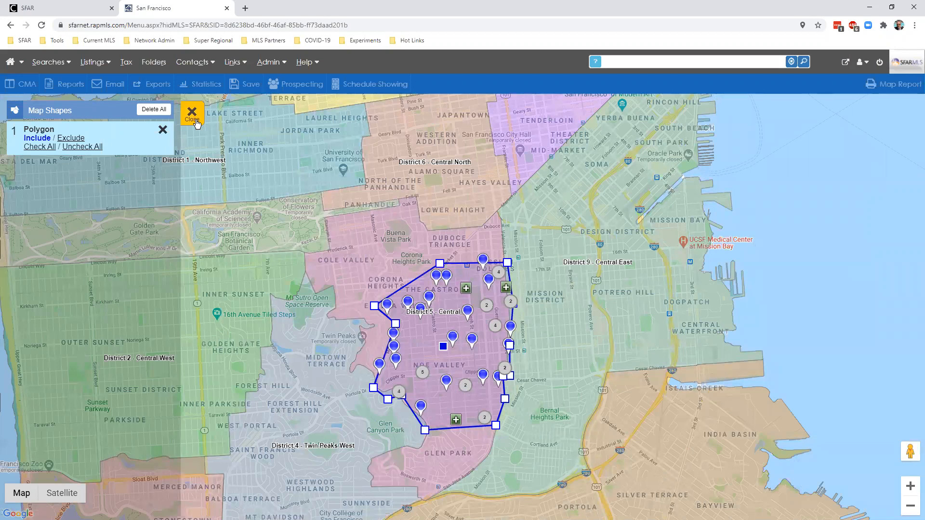
pyautogui.click(196, 123)
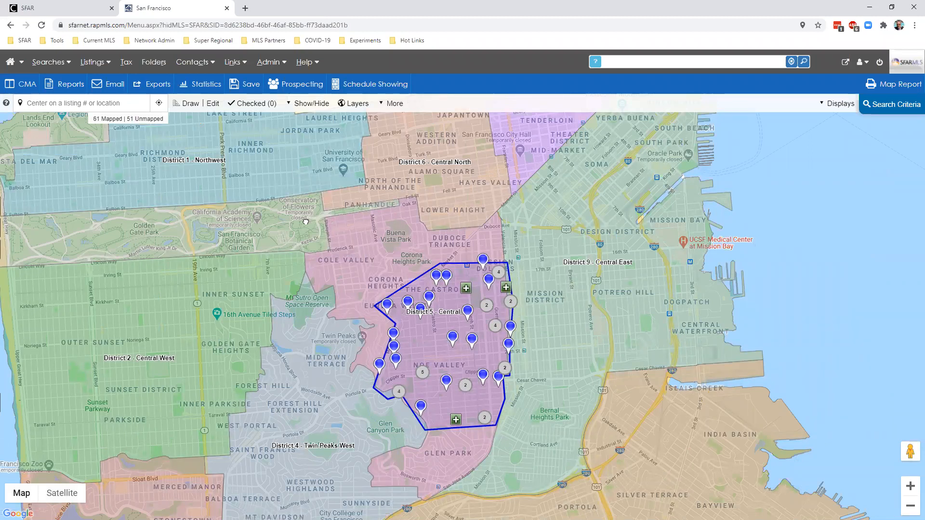
# Draw a second polygon search area of about 1.62 square miles around the Mission District and Bernal Heights Park in District 9
pyautogui.moveTo(297, 222); pyautogui.dragTo(294, 220)
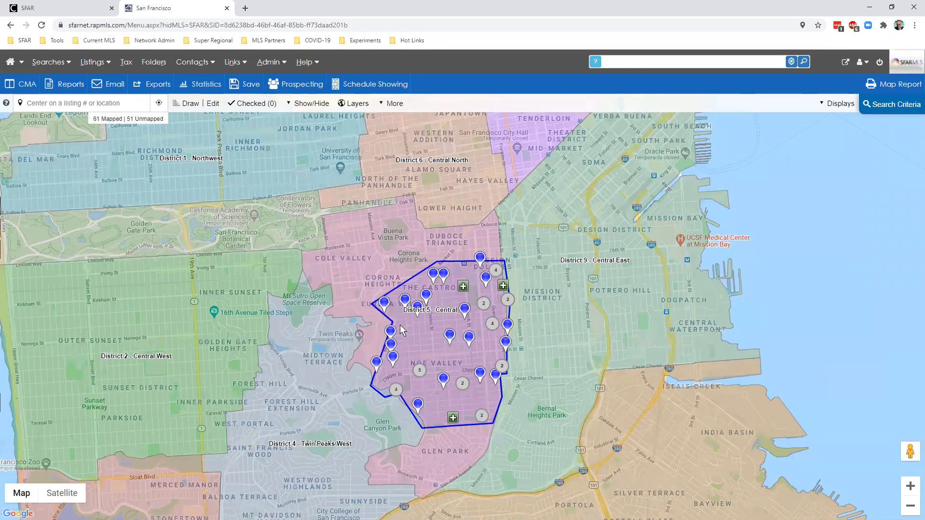
pyautogui.moveTo(400, 324); pyautogui.dragTo(391, 322)
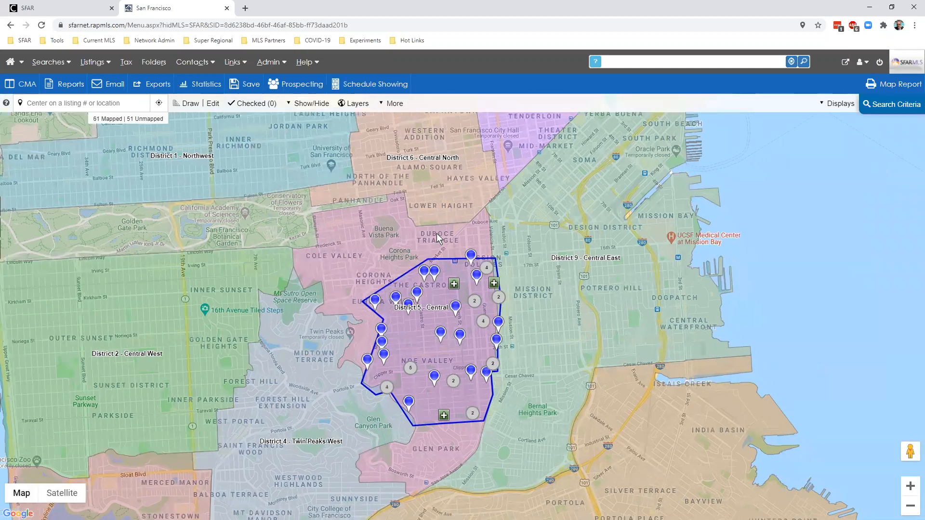
pyautogui.moveTo(566, 237); pyautogui.dragTo(440, 221)
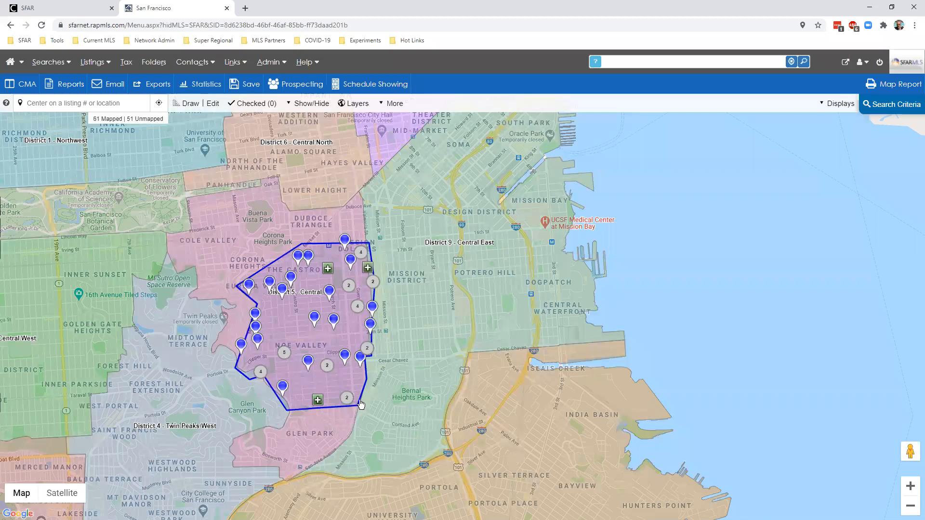
pyautogui.scroll(1, 359, 407)
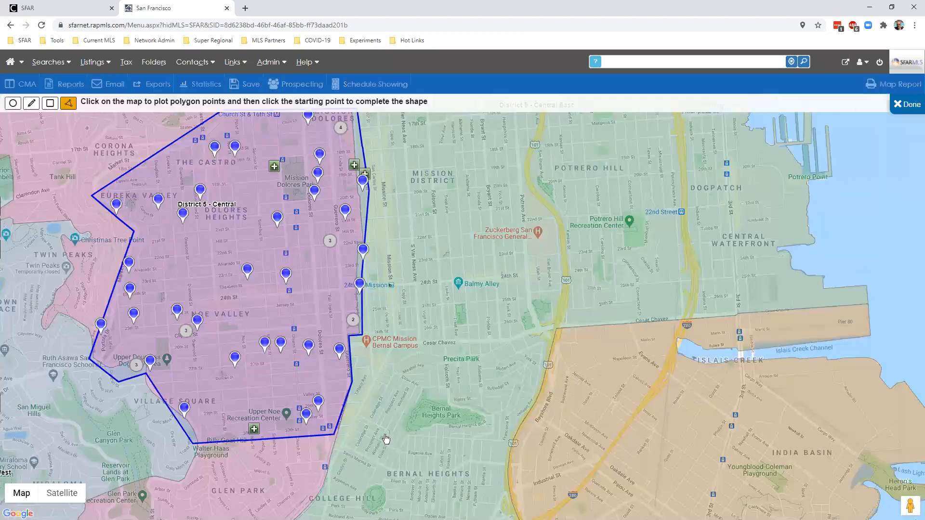
pyautogui.click(348, 405)
pyautogui.click(368, 402)
pyautogui.click(385, 452)
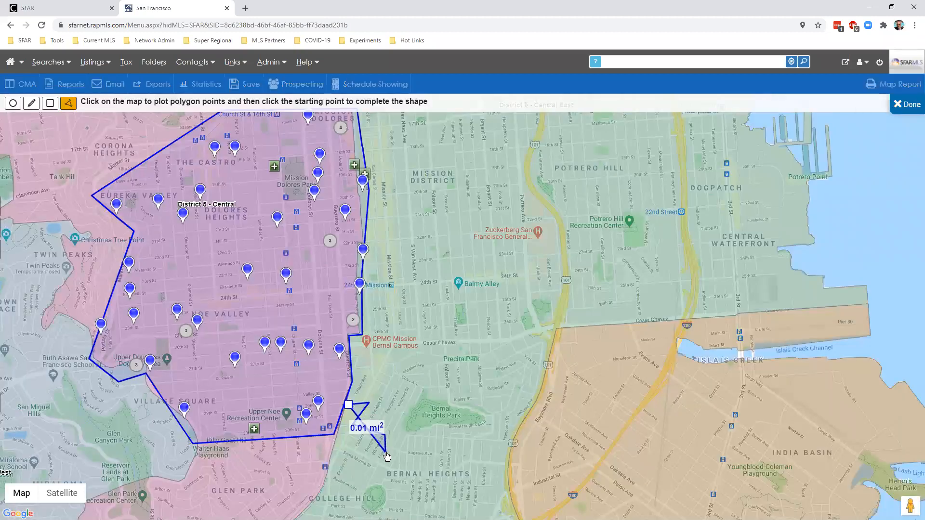
pyautogui.click(460, 462)
pyautogui.click(468, 471)
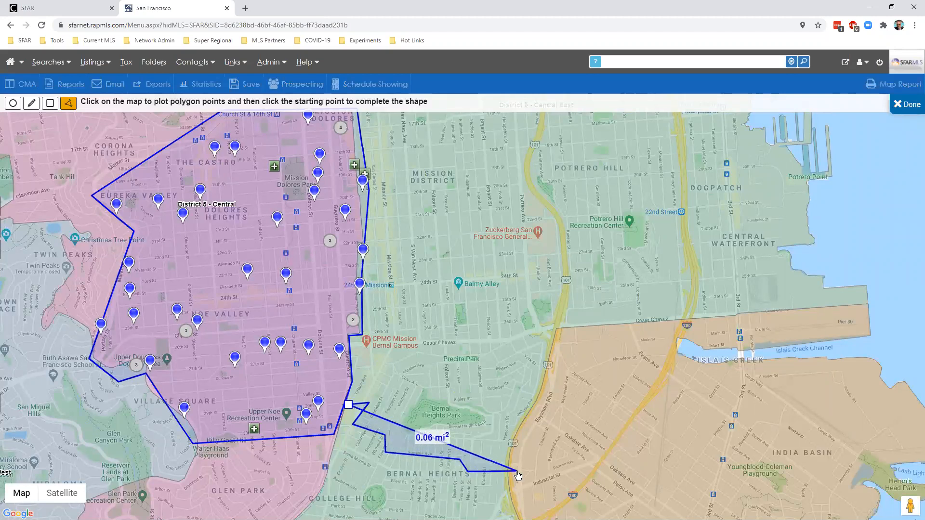
pyautogui.click(517, 471)
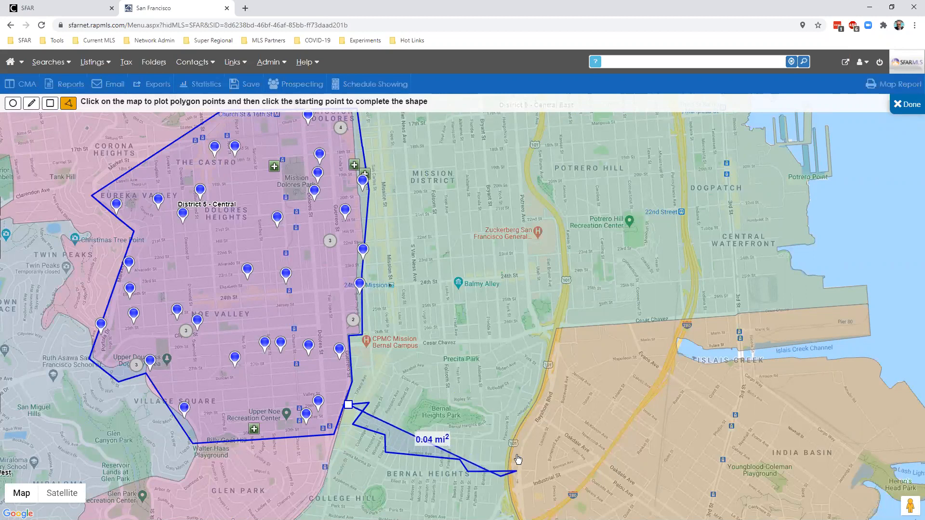
pyautogui.click(548, 393)
pyautogui.click(563, 335)
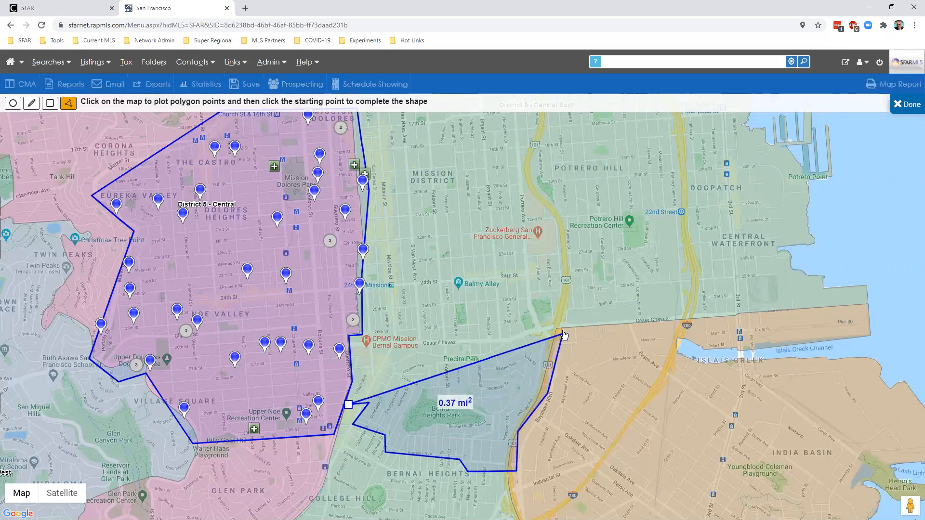
pyautogui.click(574, 285)
pyautogui.click(567, 220)
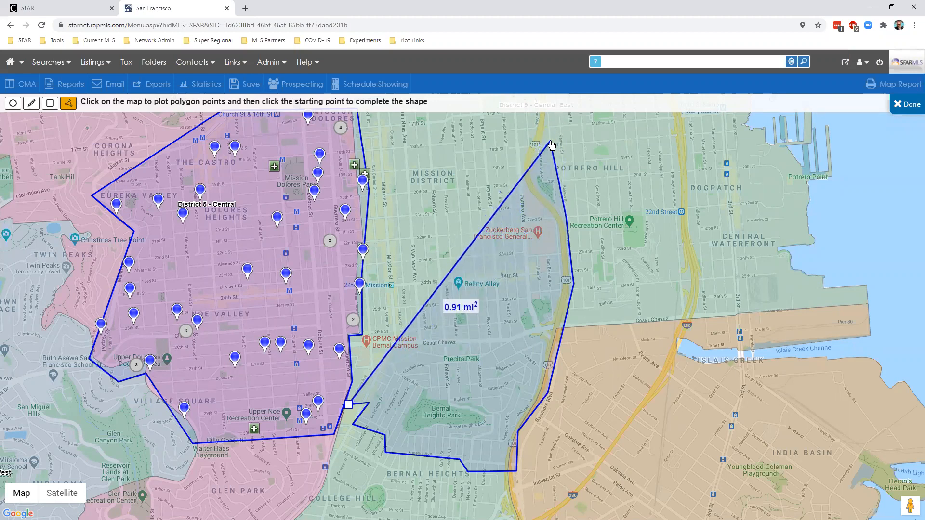
pyautogui.click(551, 115)
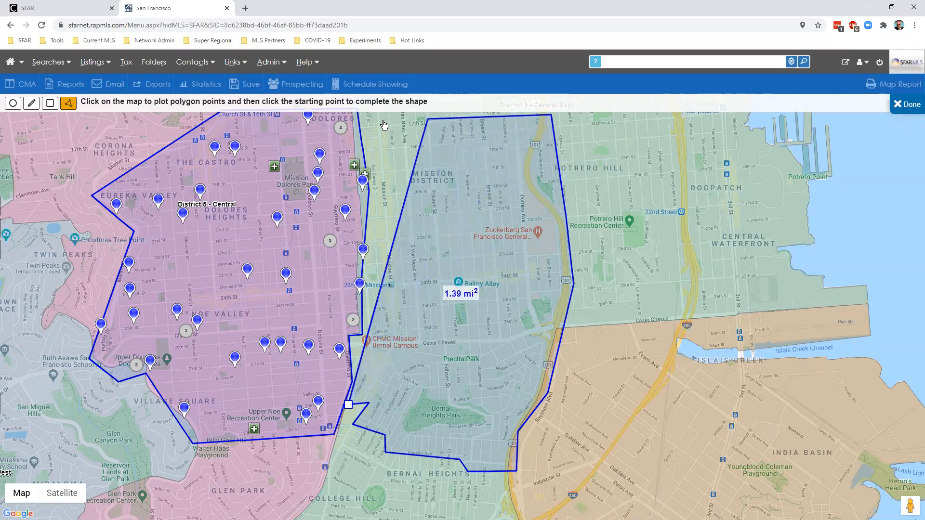
pyautogui.click(356, 122)
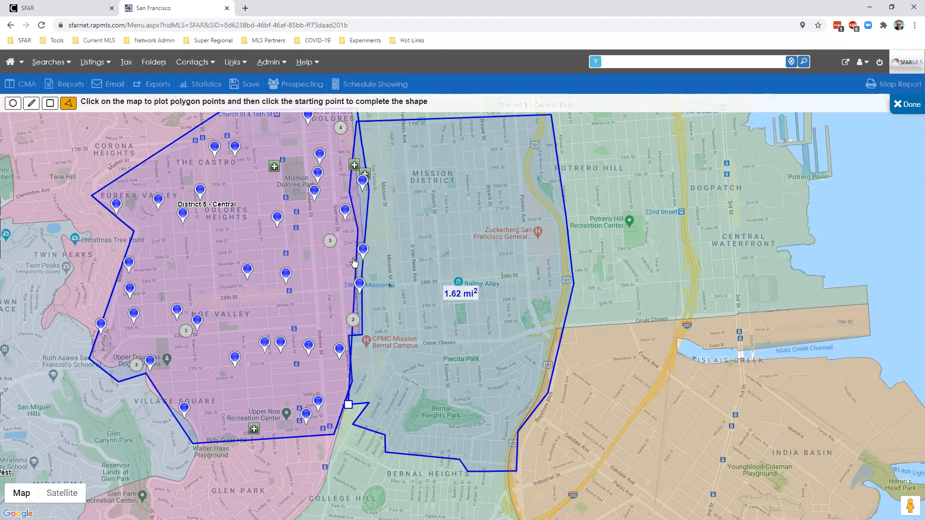
pyautogui.click(348, 404)
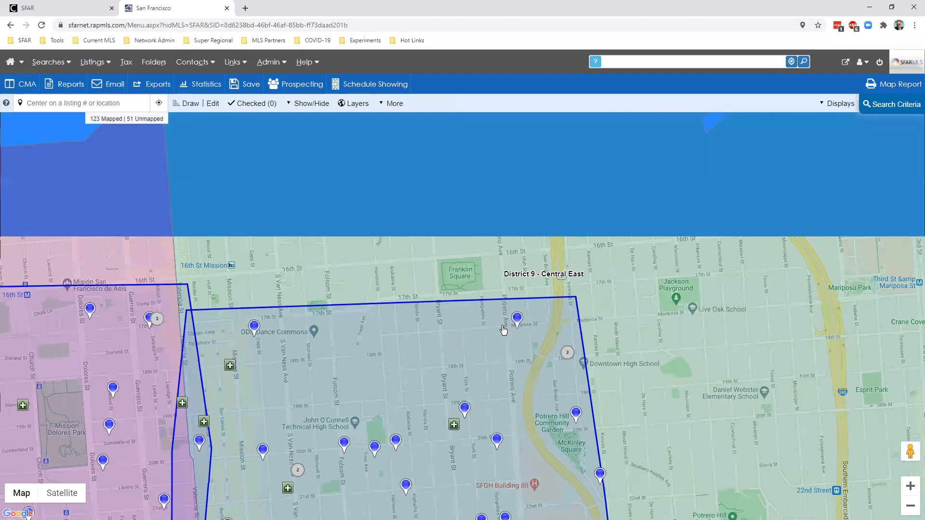
# Edit the District 9 polygon, moving its northeast corner north to about 15th Street and its upper eastern points west of Highway 101
pyautogui.doubleClick(435, 316)
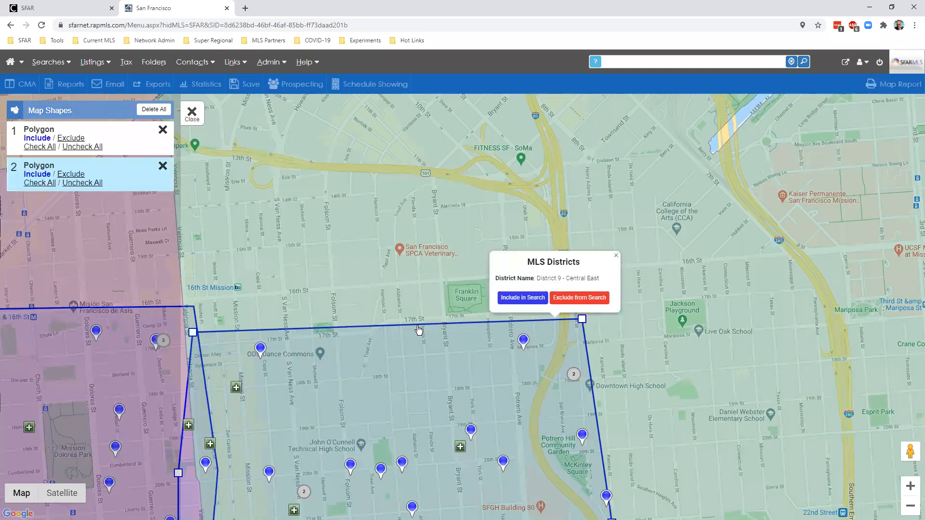
pyautogui.click(616, 259)
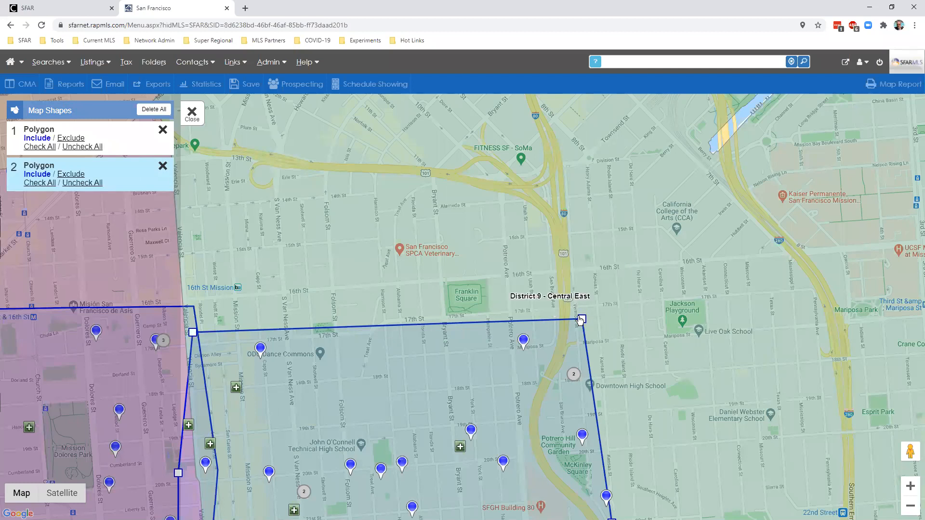
pyautogui.moveTo(582, 318); pyautogui.dragTo(552, 245)
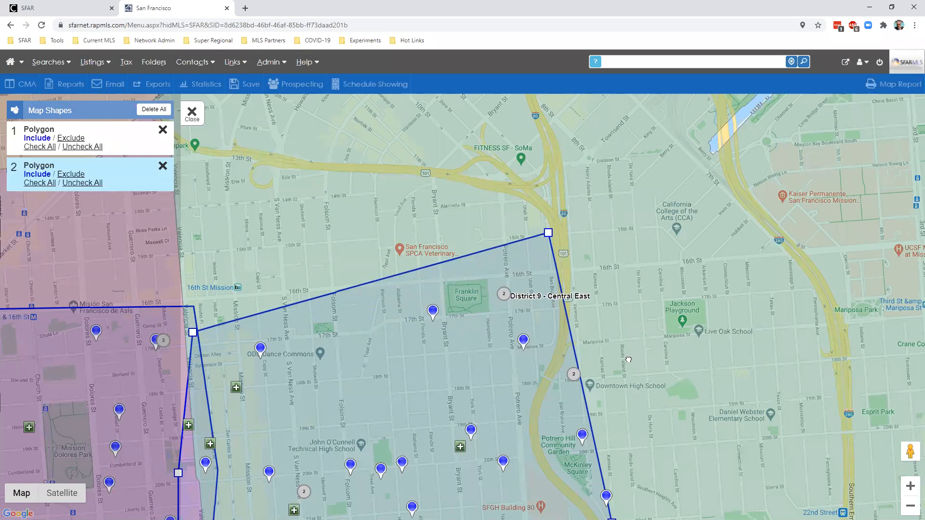
pyautogui.moveTo(505, 249); pyautogui.dragTo(503, 235)
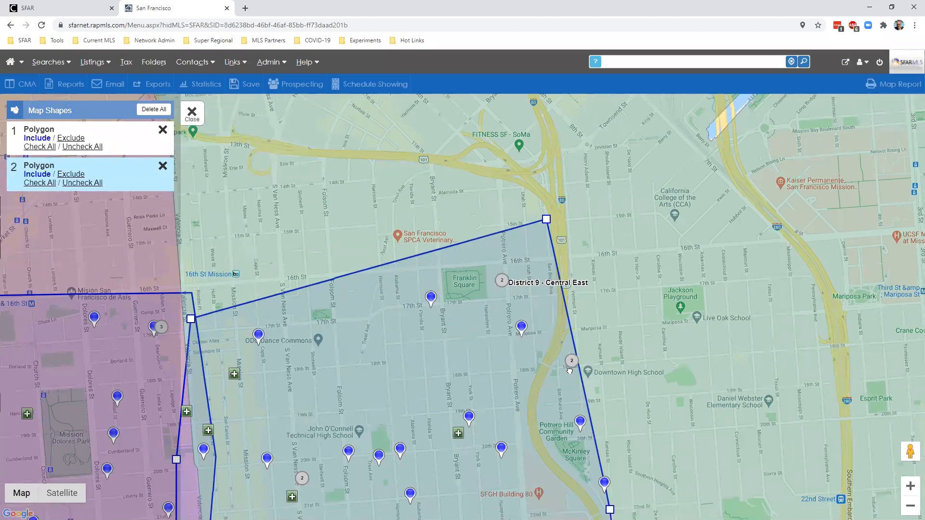
pyautogui.moveTo(627, 453); pyautogui.dragTo(629, 399)
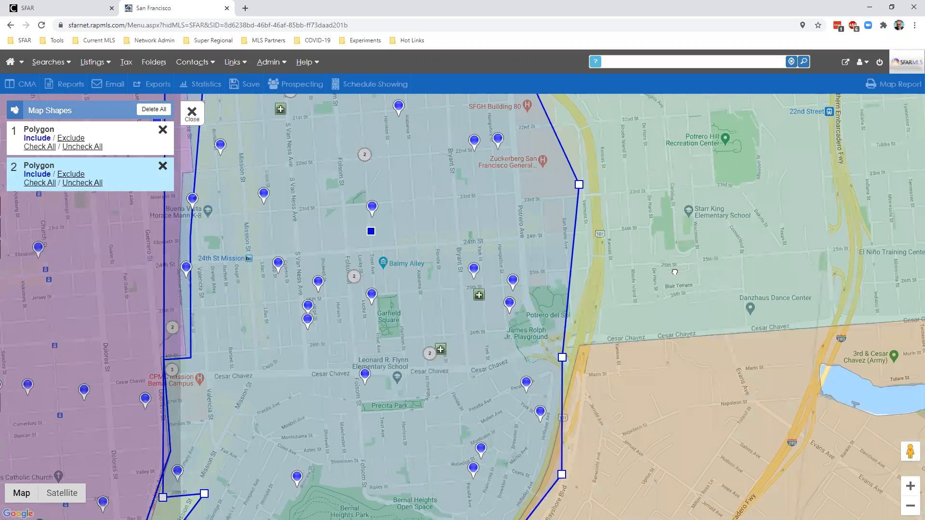
pyautogui.moveTo(646, 431); pyautogui.dragTo(611, 279)
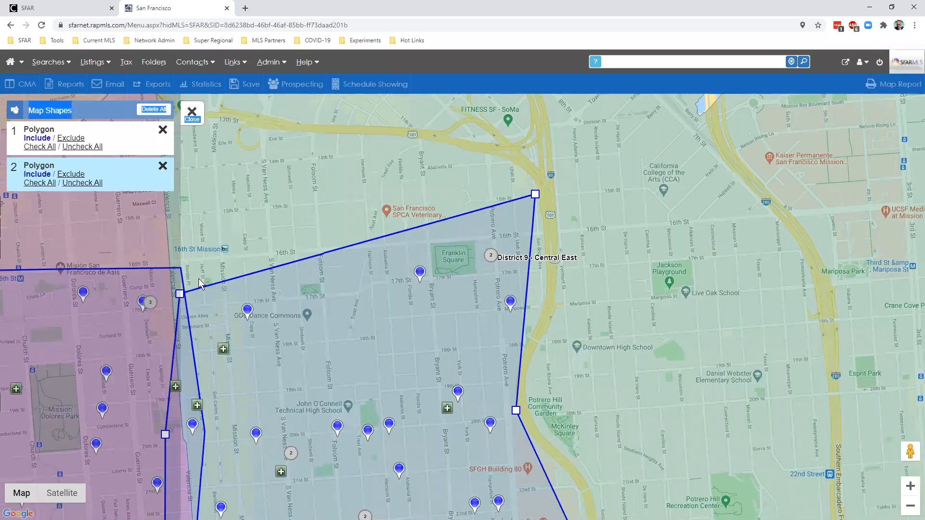
# Move the District 9 polygon's northwest corner up to 15th Street near Valencia Street and realign its northeast corner beside Highway 101
pyautogui.click(201, 281)
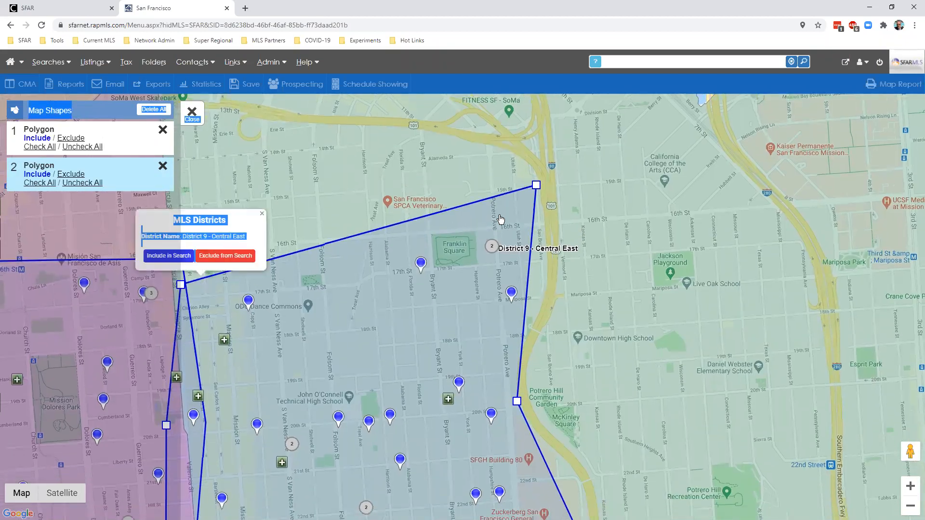
pyautogui.moveTo(548, 248); pyautogui.dragTo(548, 247)
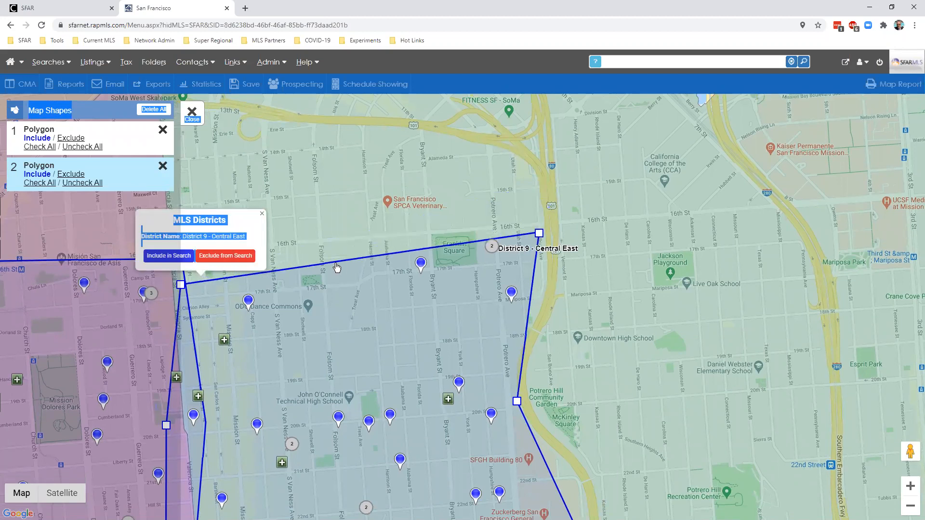
pyautogui.moveTo(180, 285); pyautogui.dragTo(177, 201)
pyautogui.click(263, 215)
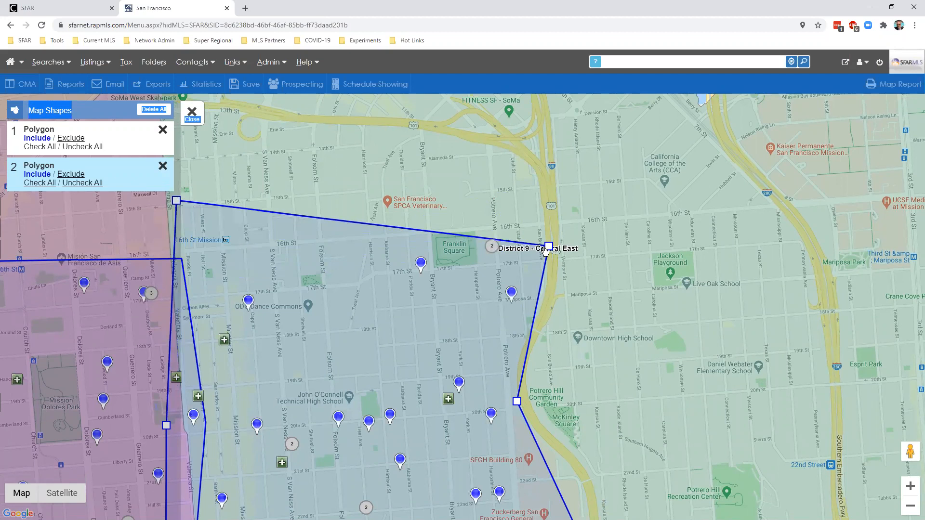
pyautogui.moveTo(548, 248); pyautogui.dragTo(539, 180)
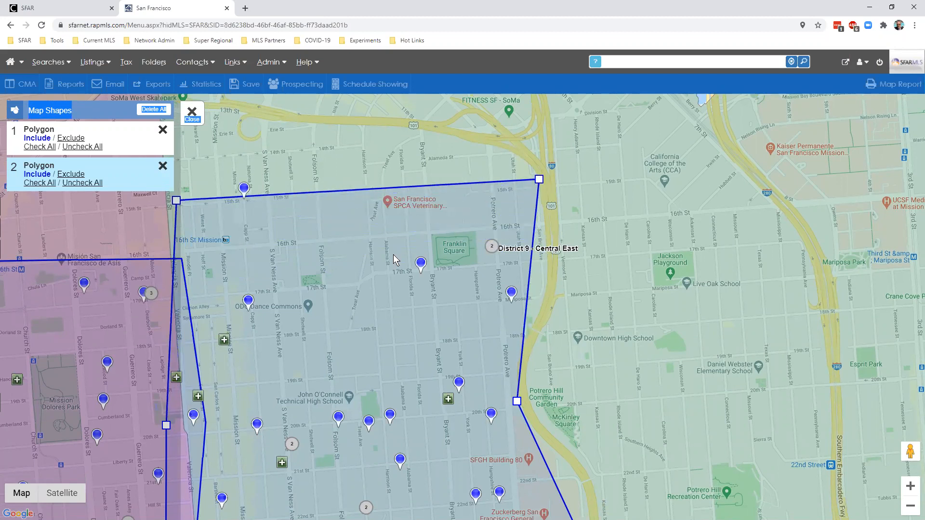
# Examine the listings along the District 9 polygon's northern edge on 15th Street and both search areas against the surrounding districts
pyautogui.scroll(-1, 356, 236)
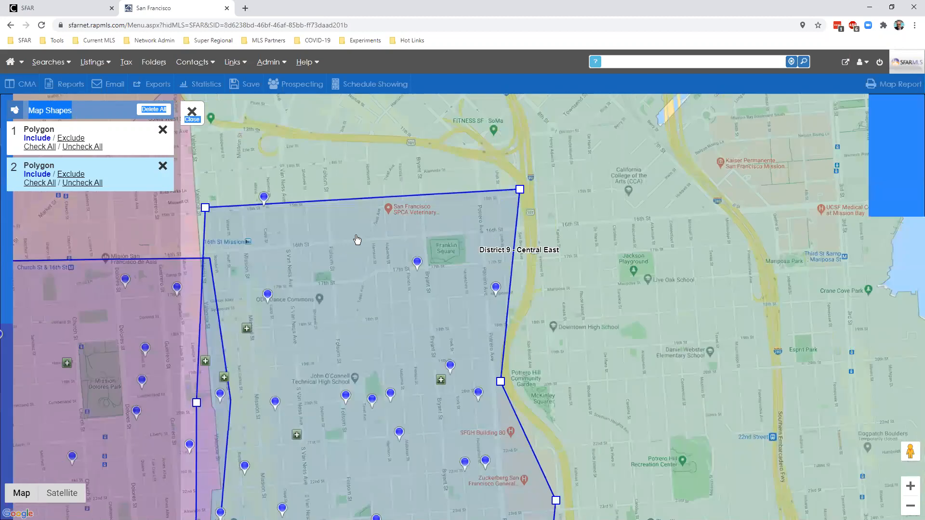
pyautogui.scroll(-1, 356, 241)
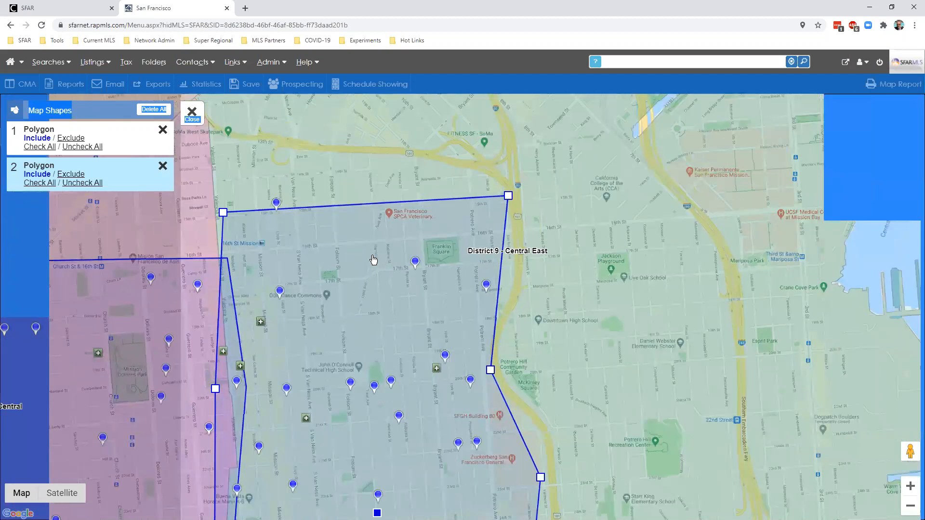
pyautogui.scroll(-2, 404, 260)
pyautogui.scroll(4, 366, 243)
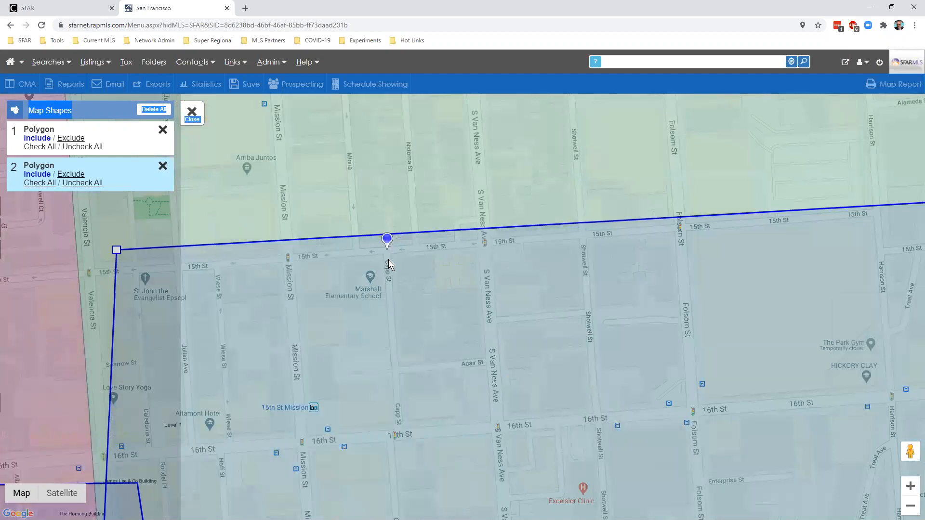
pyautogui.scroll(-1, 388, 261)
pyautogui.scroll(-1, 388, 260)
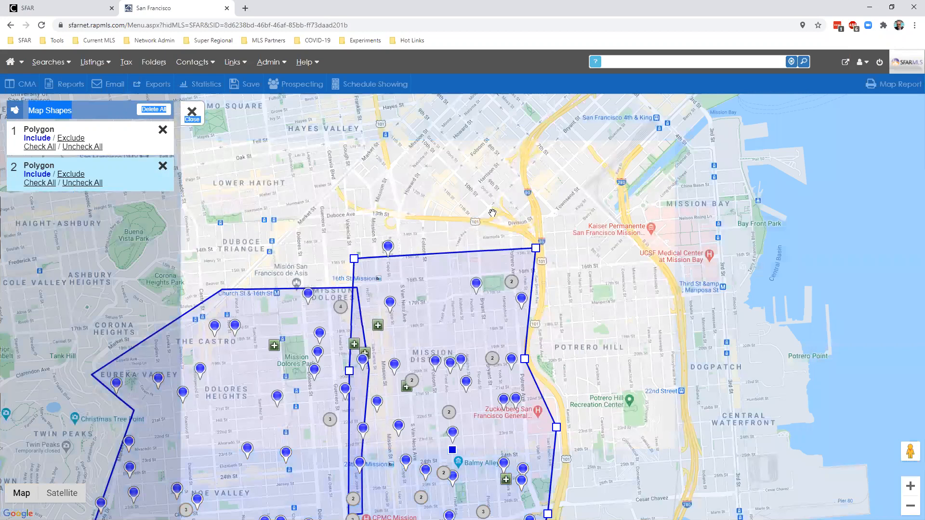
pyautogui.scroll(-1, 492, 213)
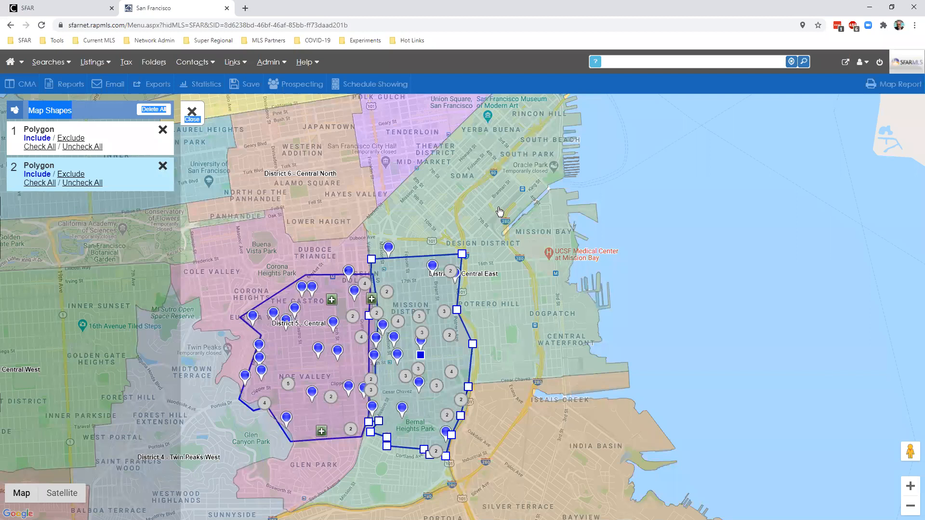
pyautogui.moveTo(423, 204); pyautogui.dragTo(500, 212)
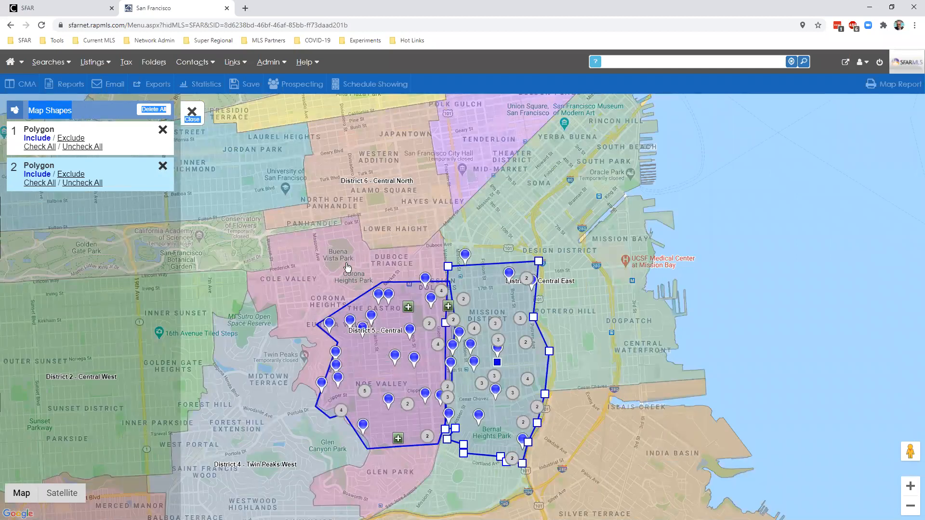
pyautogui.moveTo(368, 280); pyautogui.dragTo(376, 287)
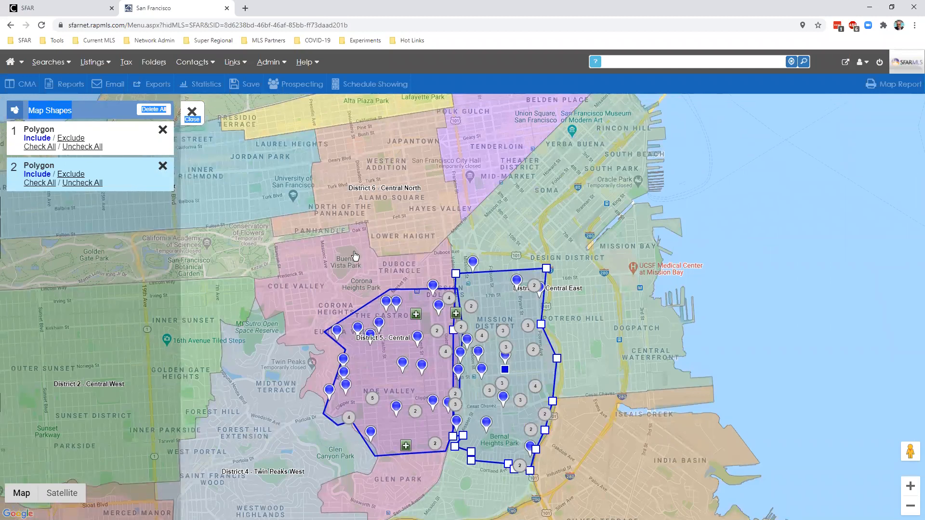
pyautogui.moveTo(310, 265); pyautogui.dragTo(334, 287)
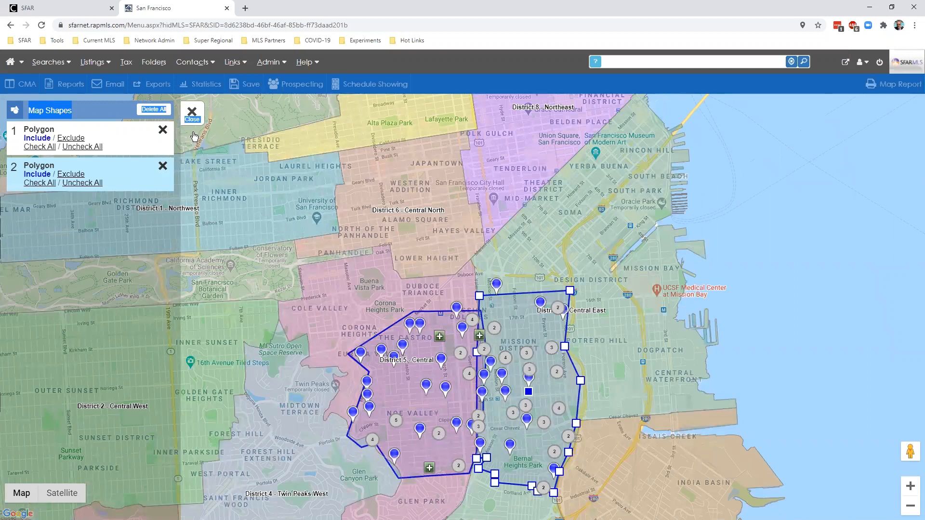
# Start a third polygon search area at Laurel Heights, tracing the western boundaries of District 6 and District 5 down to Twin Peaks
pyautogui.click(191, 115)
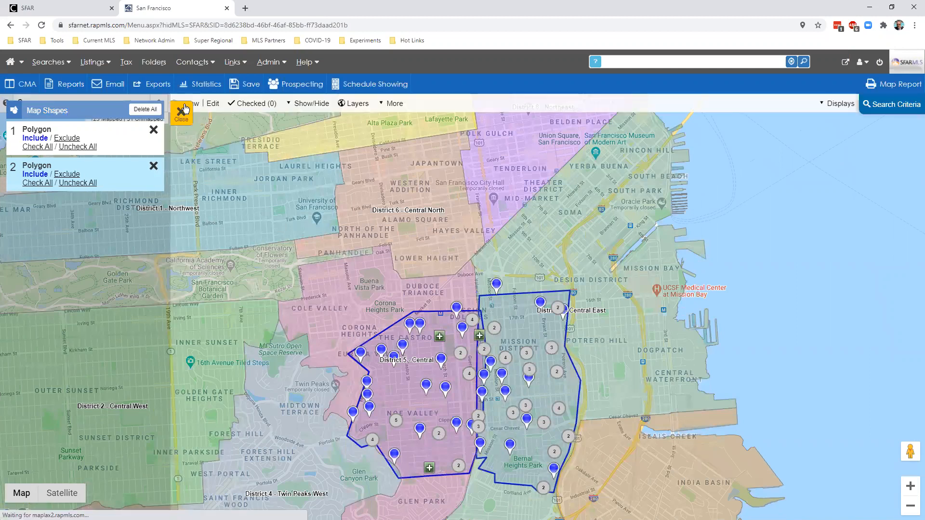
pyautogui.click(188, 105)
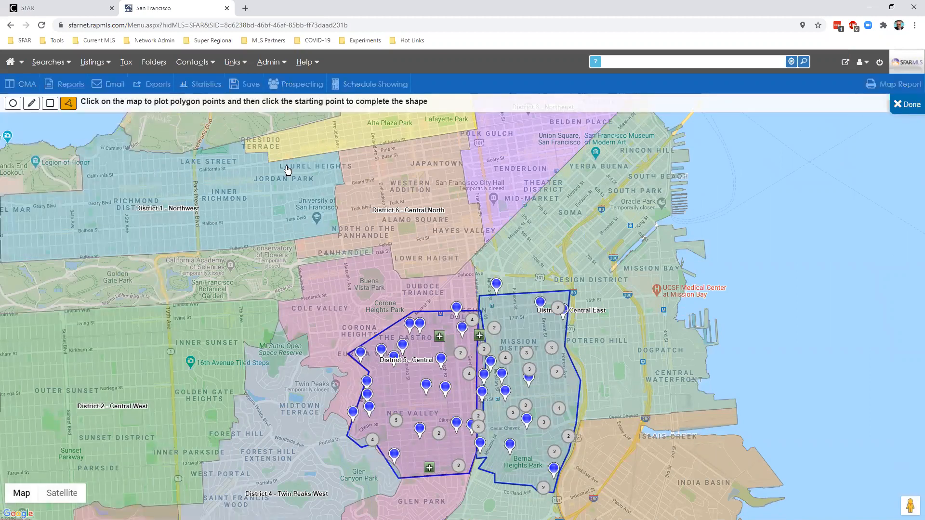
pyautogui.click(337, 153)
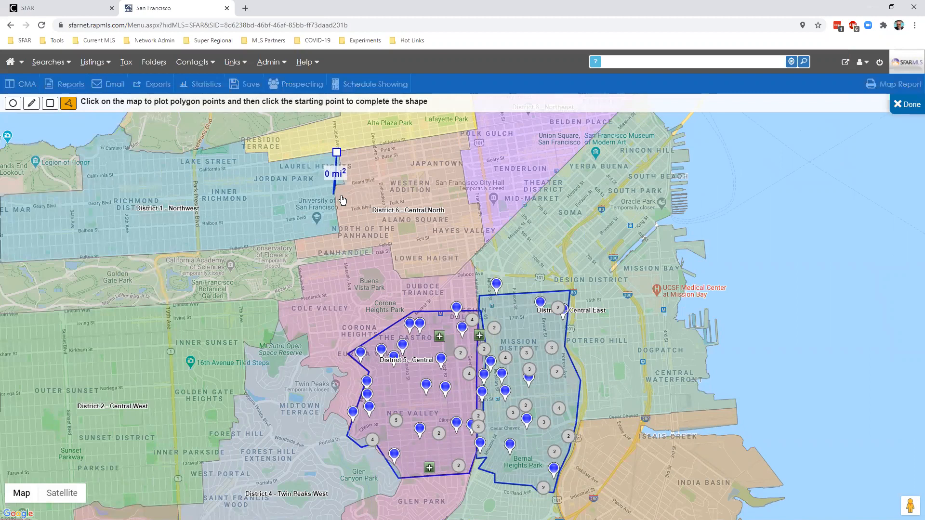
pyautogui.click(338, 232)
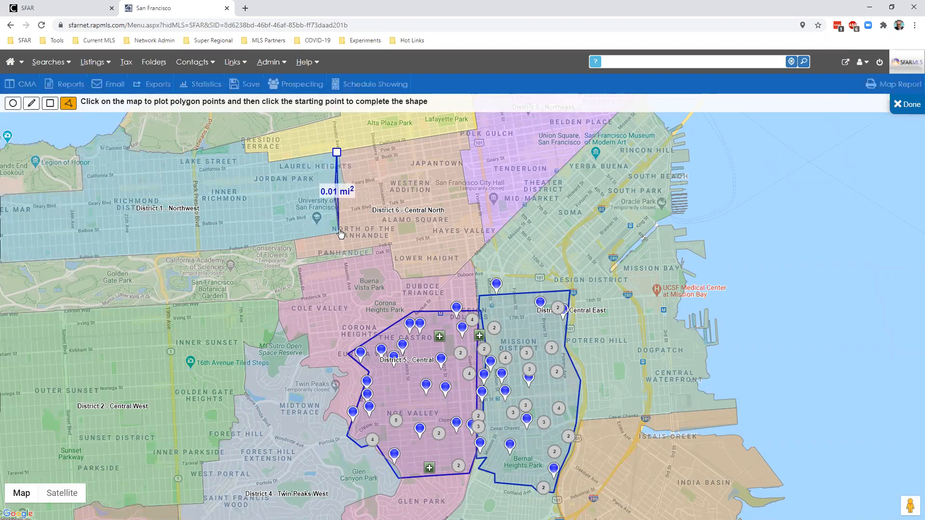
pyautogui.click(297, 240)
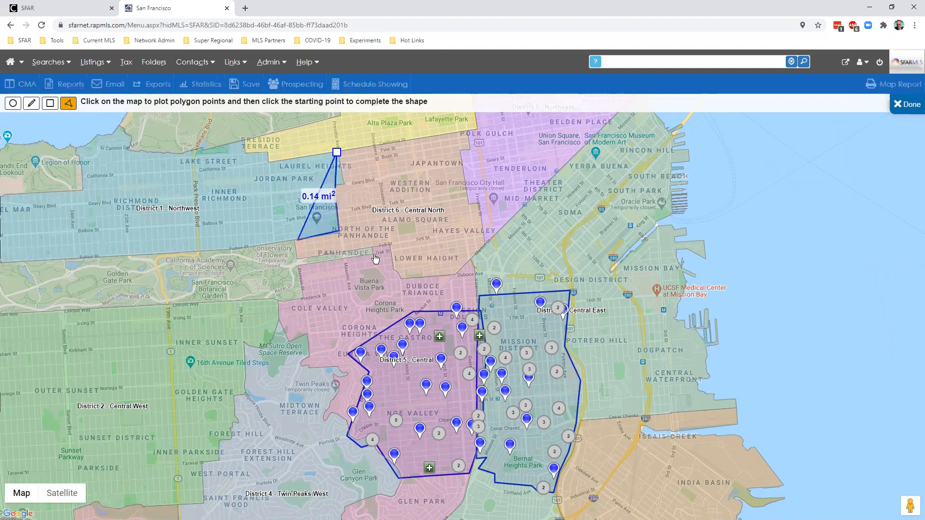
pyautogui.click(304, 295)
pyautogui.click(277, 301)
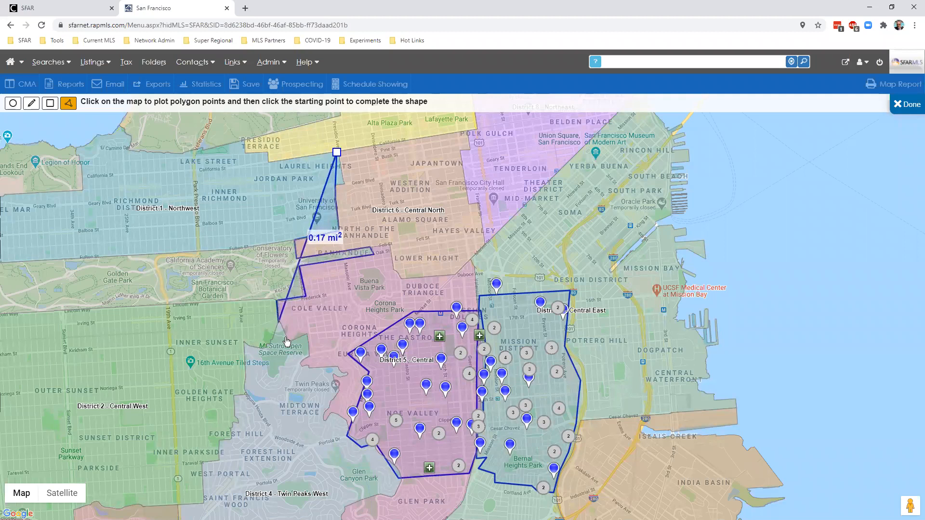
pyautogui.click(307, 336)
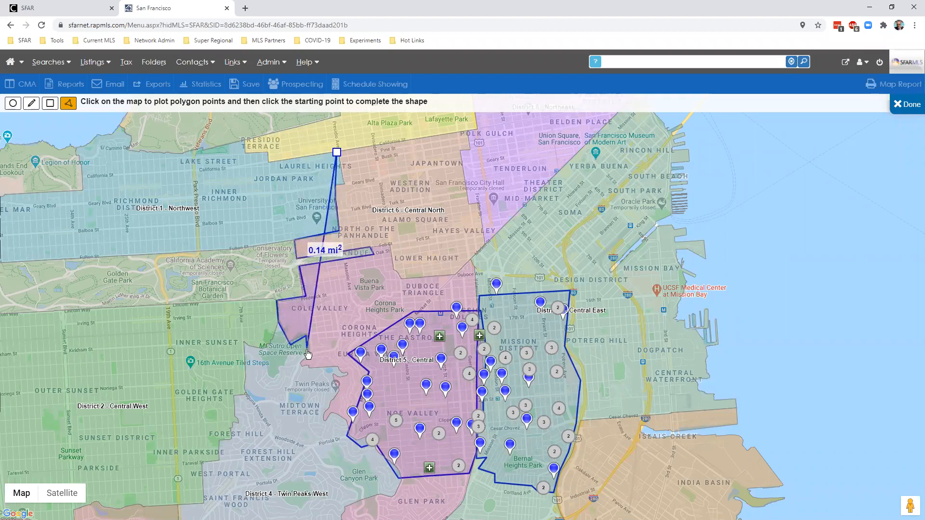
pyautogui.click(298, 360)
pyautogui.click(302, 367)
pyautogui.click(333, 371)
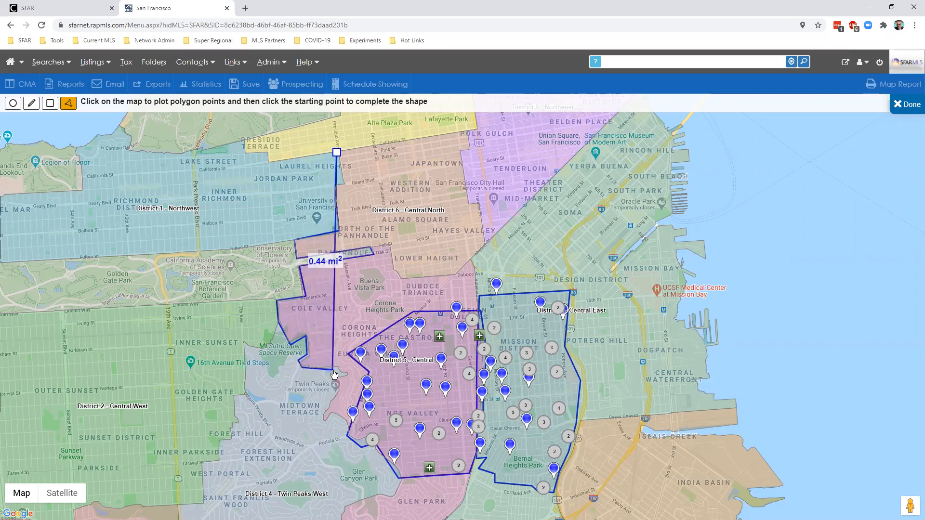
pyautogui.click(318, 422)
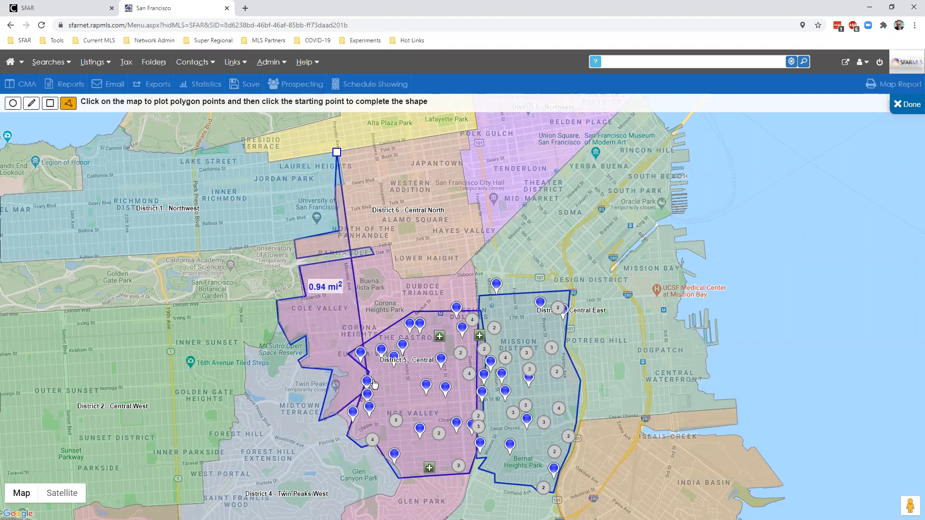
# Complete the third polygon at about 3.08 square miles, following the first polygon's northwestern edge and District 6's eastern and northern boundaries back to the start
pyautogui.click(348, 431)
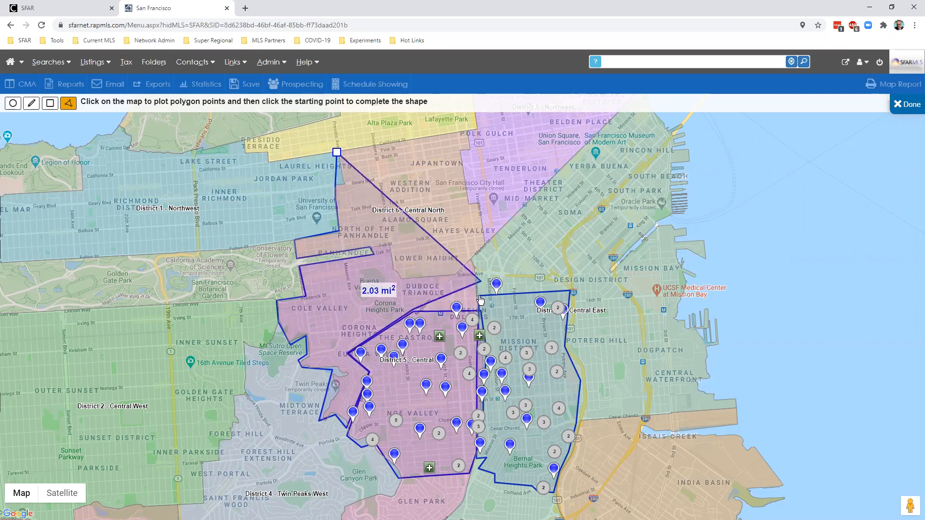
pyautogui.click(470, 255)
pyautogui.click(486, 243)
pyautogui.click(477, 205)
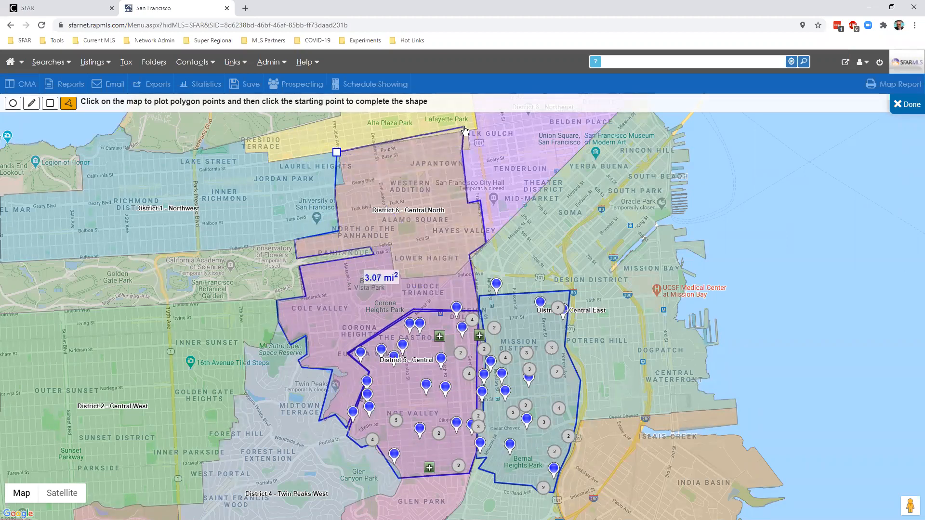
pyautogui.click(469, 149)
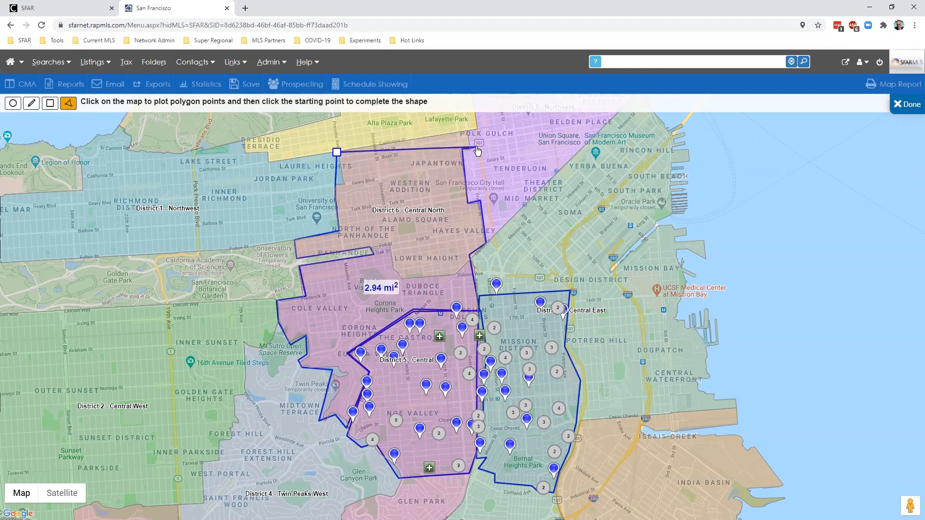
pyautogui.click(466, 130)
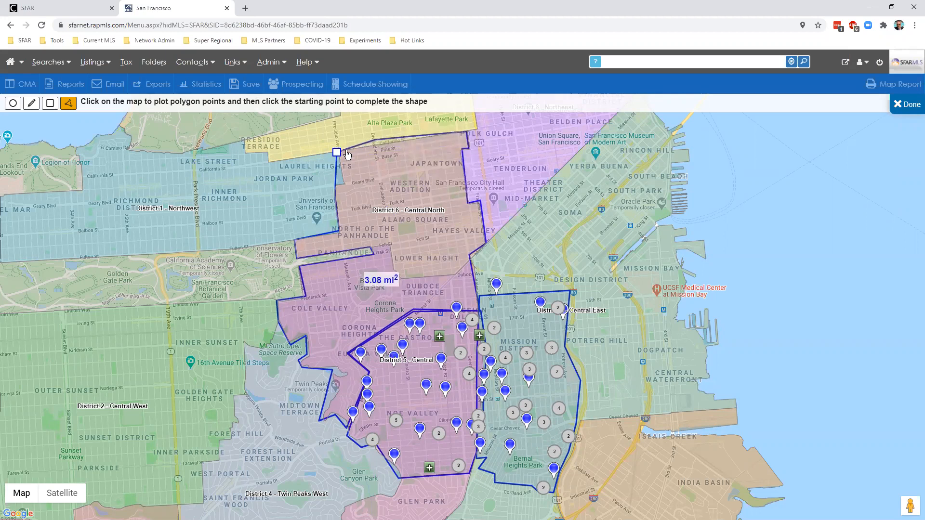
pyautogui.click(337, 152)
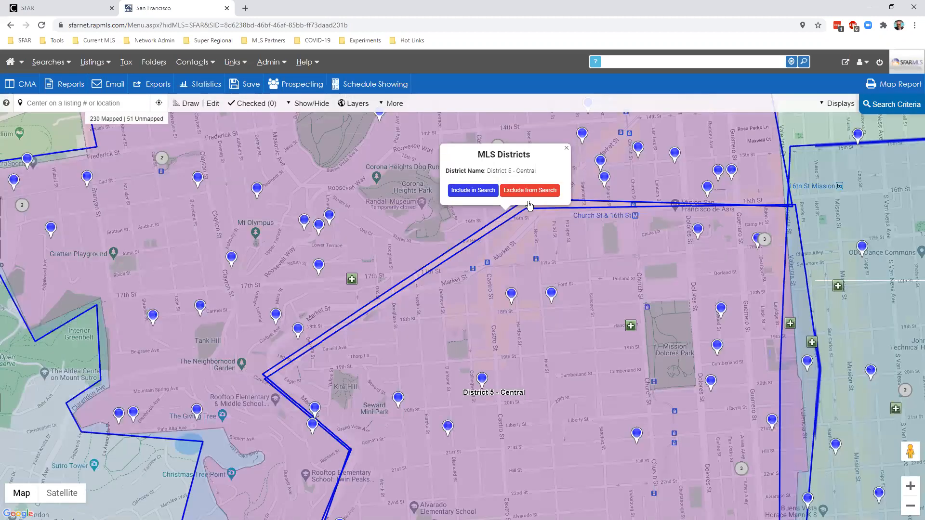
# Edit the third polygon, aligning its corners near Kite Hill and Rooftop Elementary School with the District 5 polygon's western edge
pyautogui.click(529, 191)
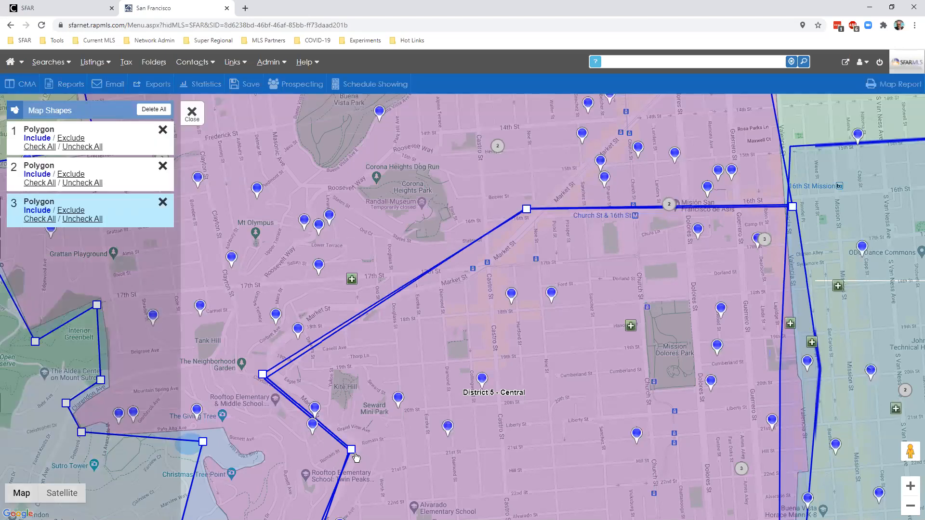
pyautogui.moveTo(352, 450); pyautogui.dragTo(354, 453)
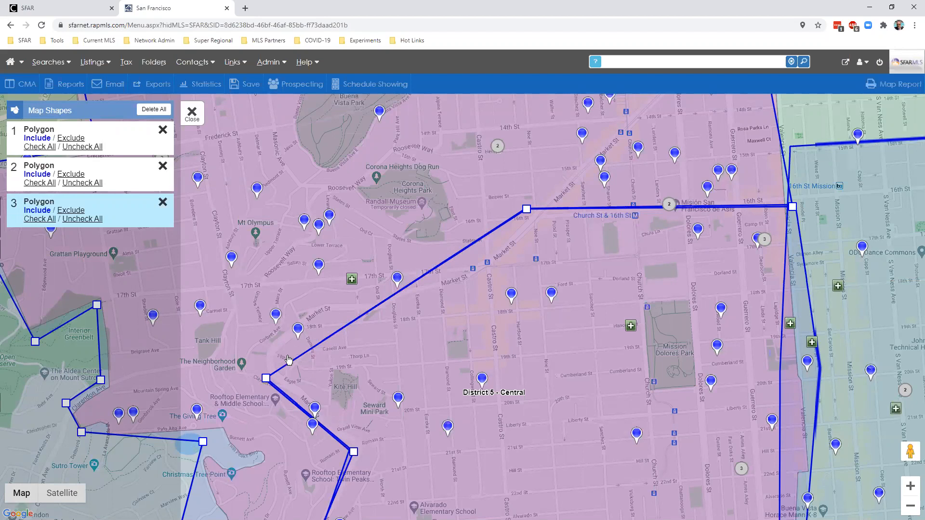
pyautogui.moveTo(297, 376); pyautogui.dragTo(300, 362)
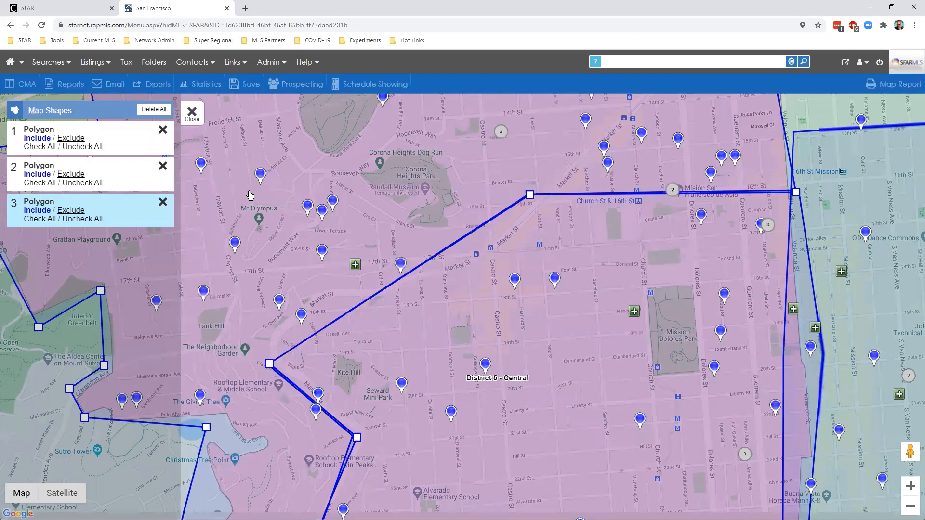
# Move the third polygon's Panhandle notch points west to Stanyan Street and its Fulton Street corner slightly north
pyautogui.moveTo(324, 429); pyautogui.dragTo(394, 179)
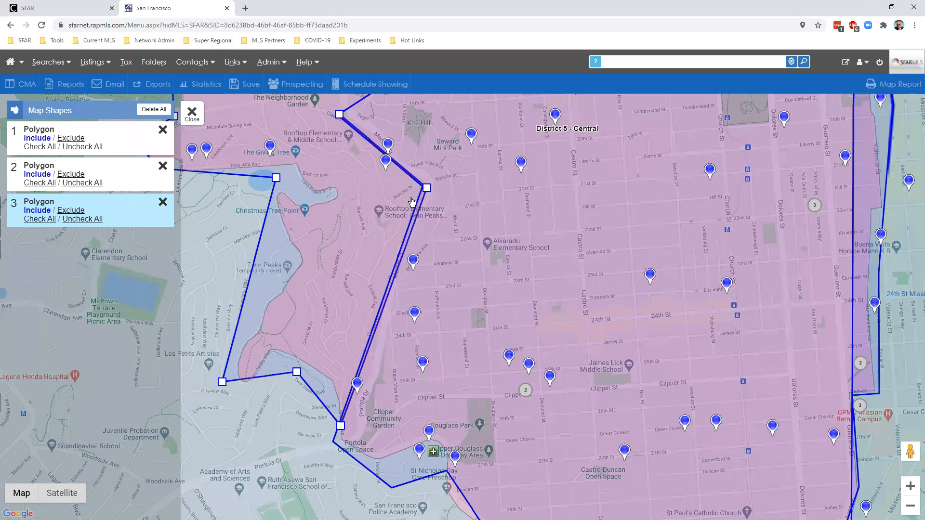
pyautogui.moveTo(368, 181); pyautogui.dragTo(590, 217)
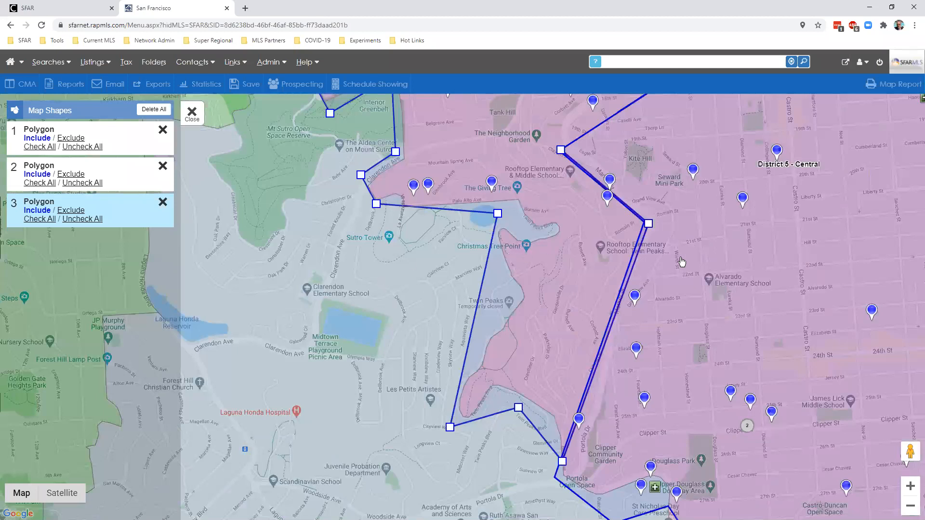
pyautogui.moveTo(692, 261); pyautogui.dragTo(710, 516)
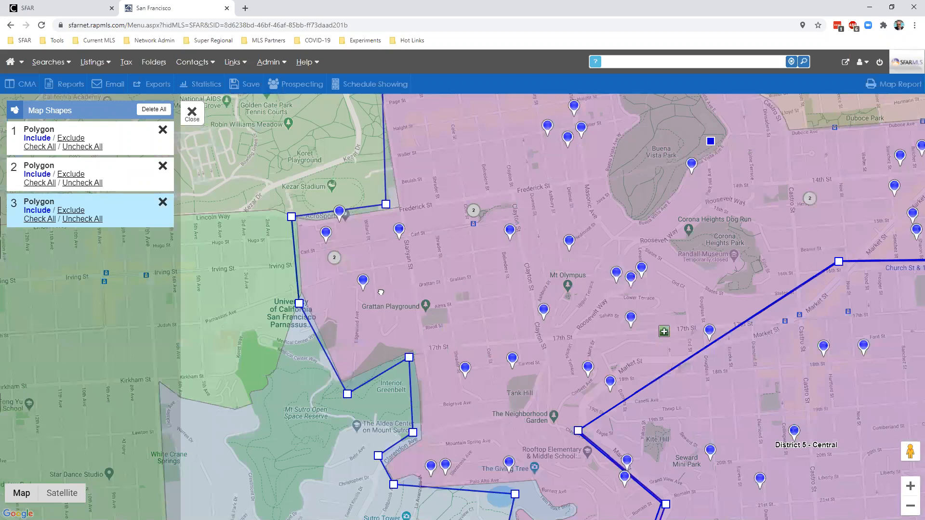
pyautogui.moveTo(650, 240); pyautogui.dragTo(658, 464)
pyautogui.moveTo(673, 227); pyautogui.dragTo(381, 274)
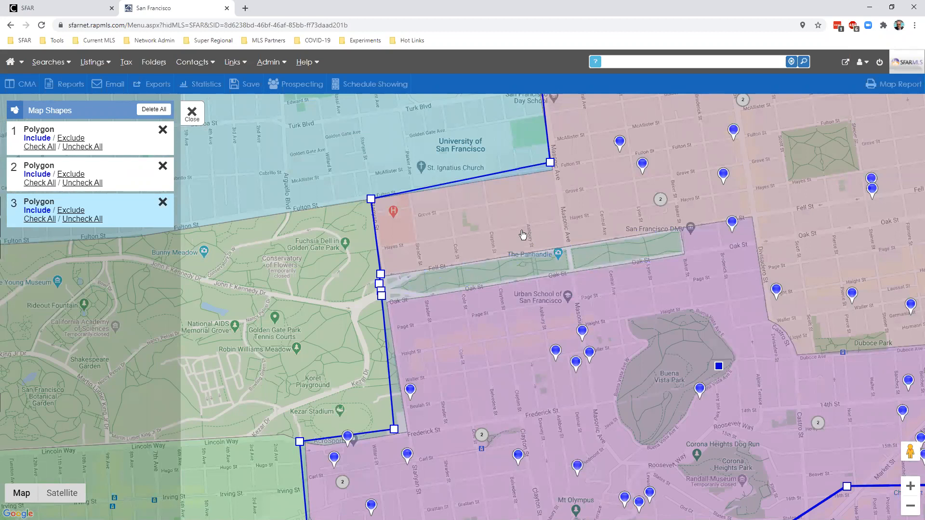
pyautogui.moveTo(367, 192); pyautogui.dragTo(365, 186)
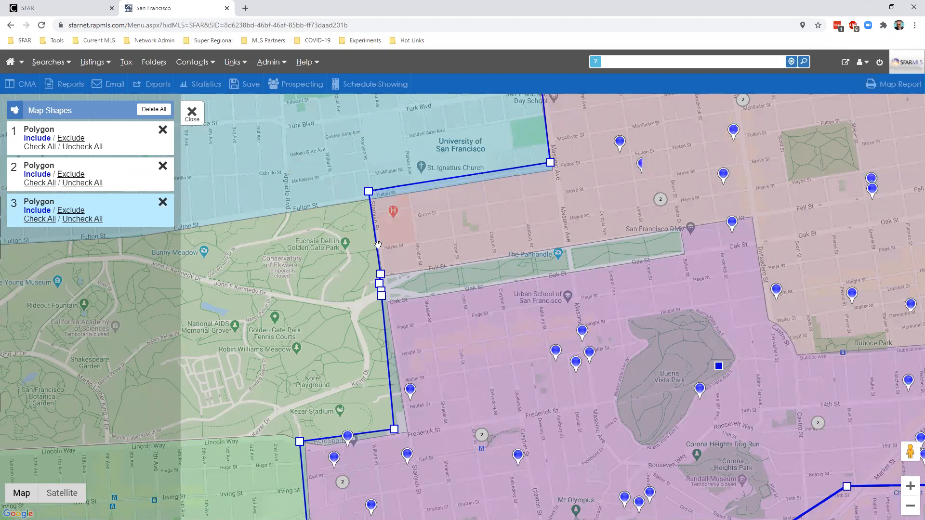
# Move the third polygon's northwest corner west to the UCSF Laurel Heights Campus and shift the edge below it west of Masonic Avenue
pyautogui.moveTo(468, 195); pyautogui.dragTo(386, 274)
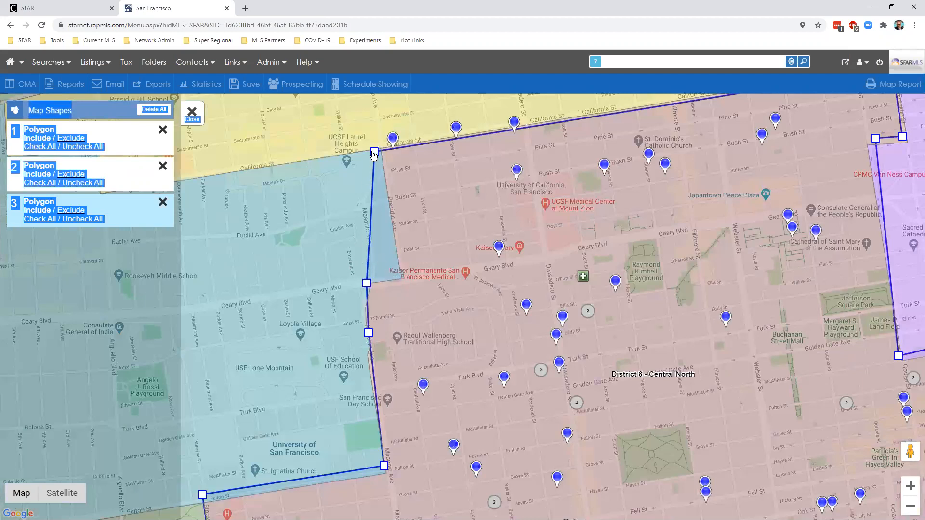
pyautogui.moveTo(374, 152); pyautogui.dragTo(330, 146)
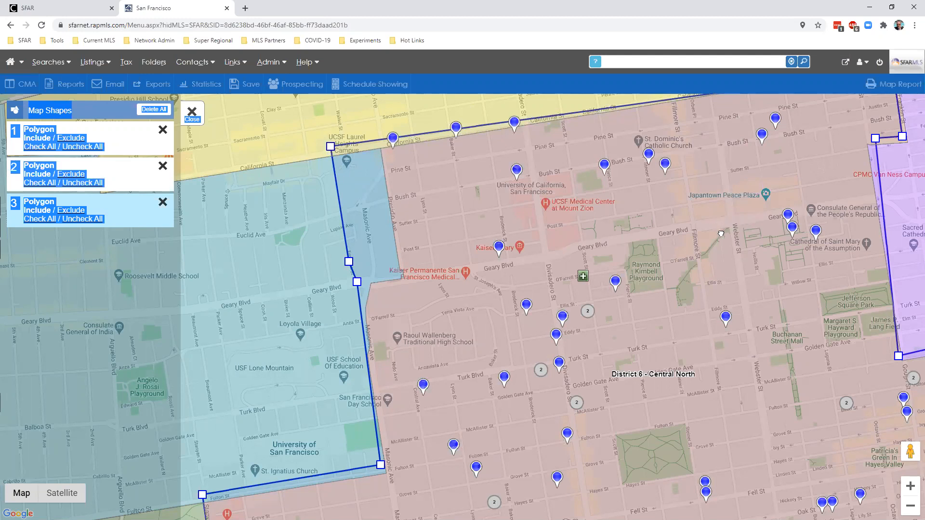
pyautogui.moveTo(757, 218); pyautogui.dragTo(720, 233)
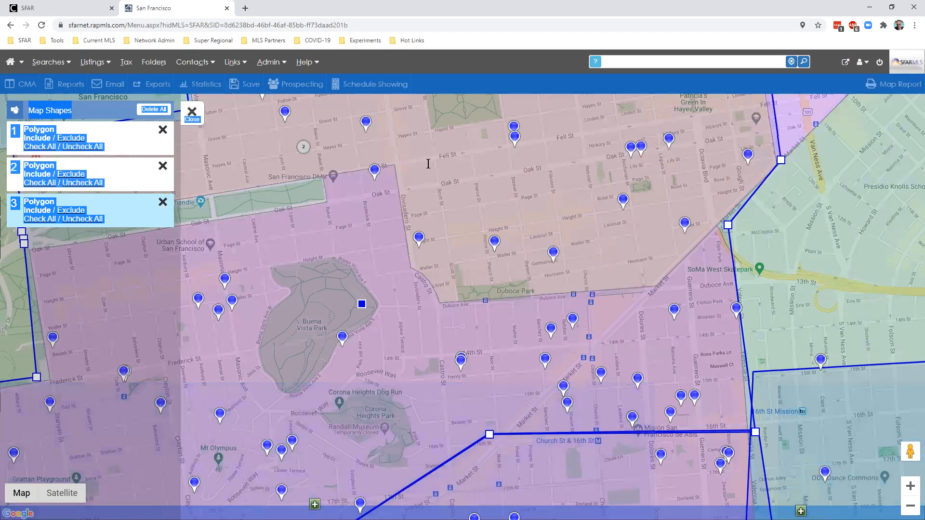
pyautogui.scroll(-2, 529, 346)
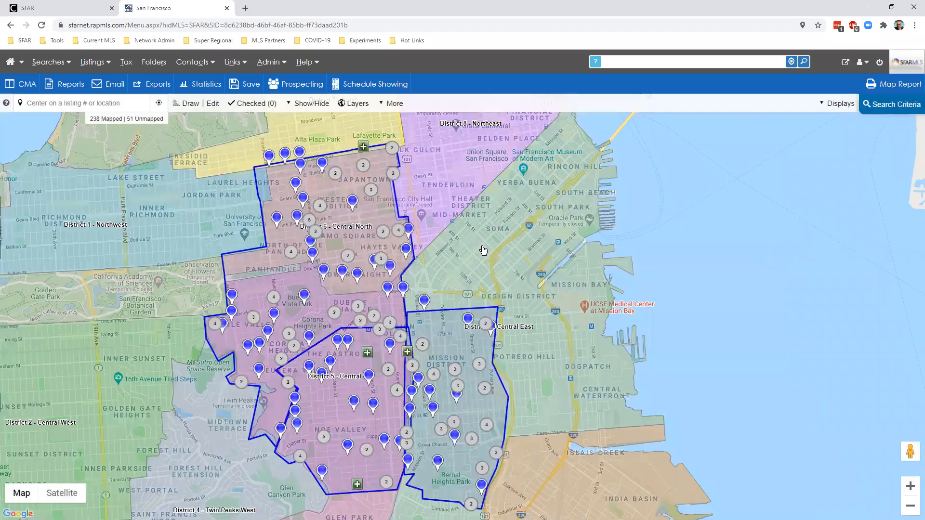
# Start a fourth polygon in District 7, running along Lombard Street to Van Ness Avenue and south to California Street
pyautogui.moveTo(513, 167); pyautogui.dragTo(516, 167)
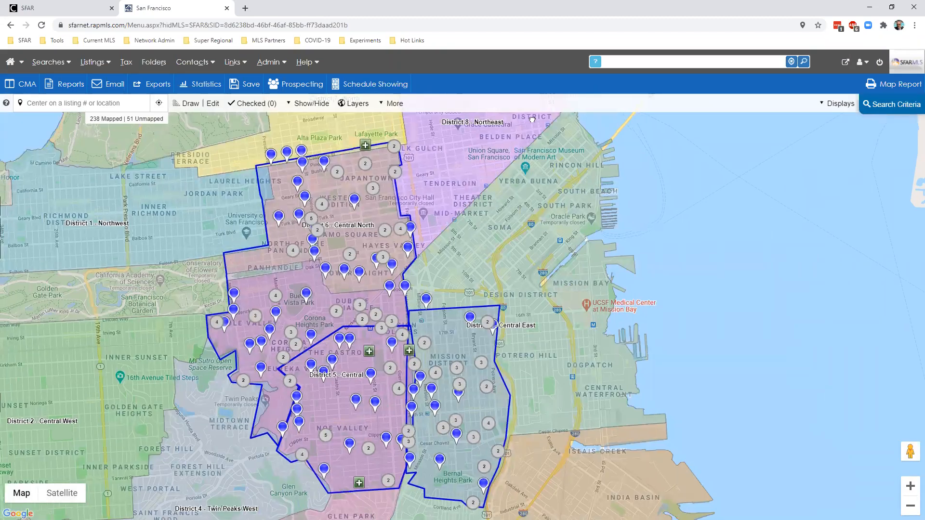
pyautogui.moveTo(532, 119); pyautogui.dragTo(535, 115)
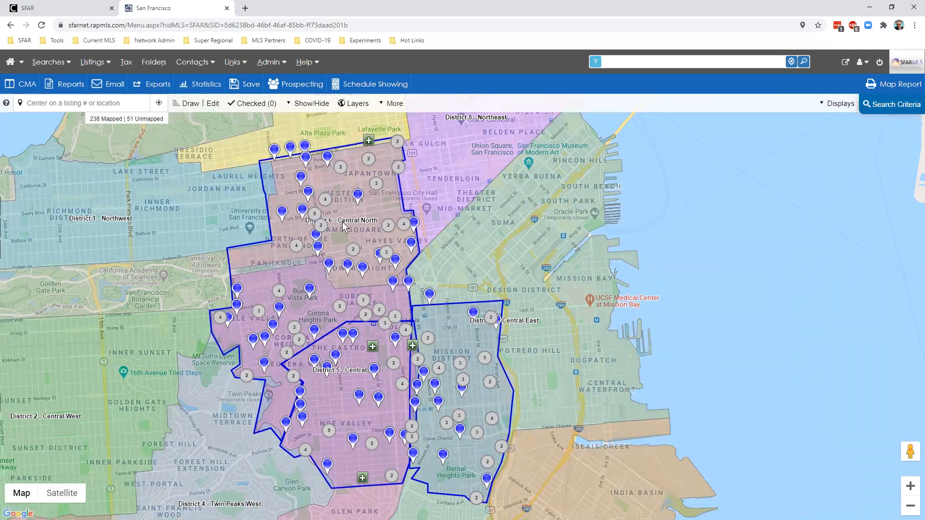
pyautogui.moveTo(298, 302); pyautogui.dragTo(351, 200)
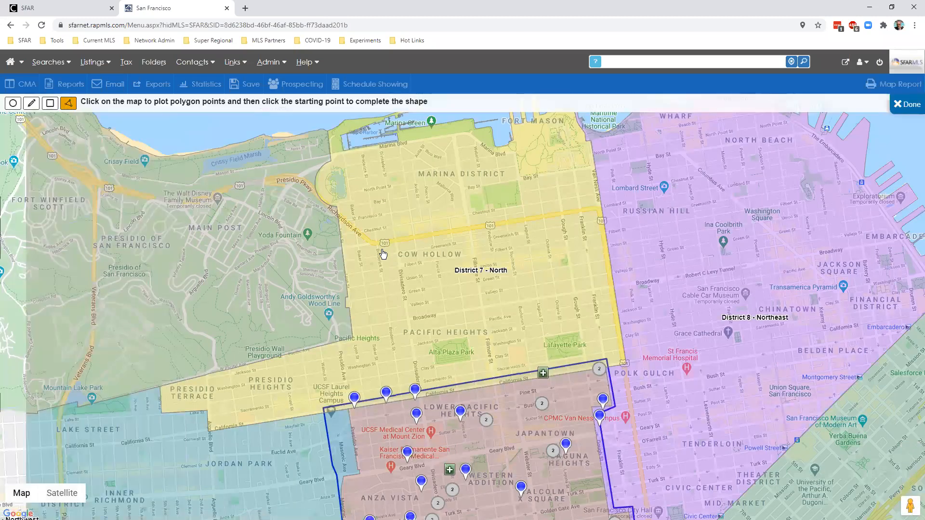
pyautogui.click(355, 244)
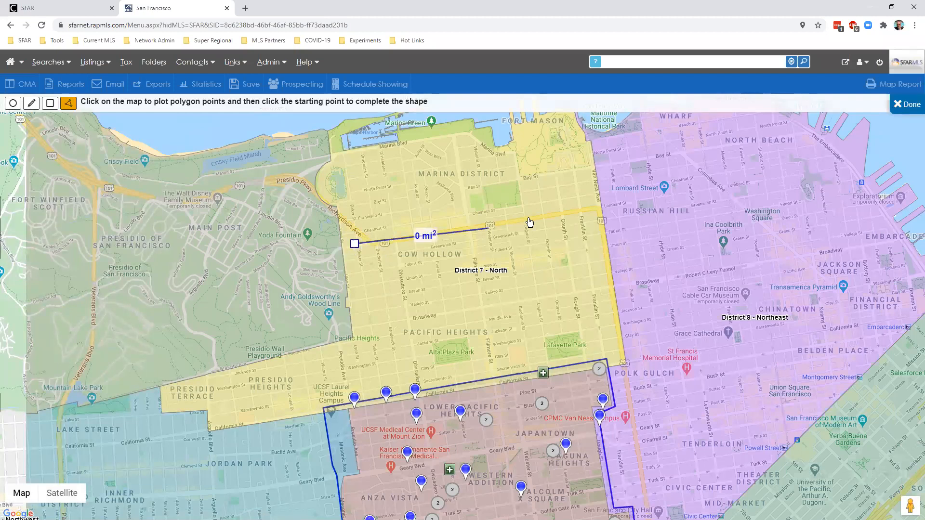
pyautogui.click(605, 205)
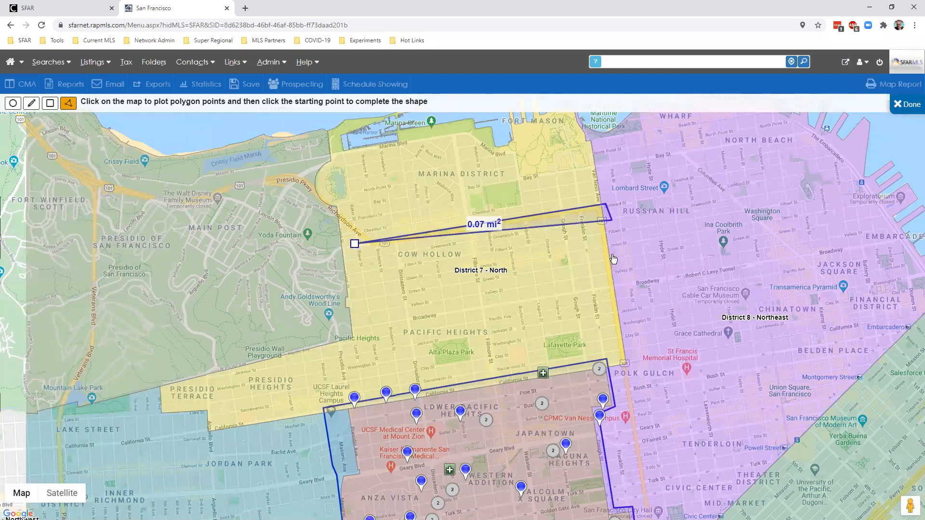
pyautogui.click(629, 365)
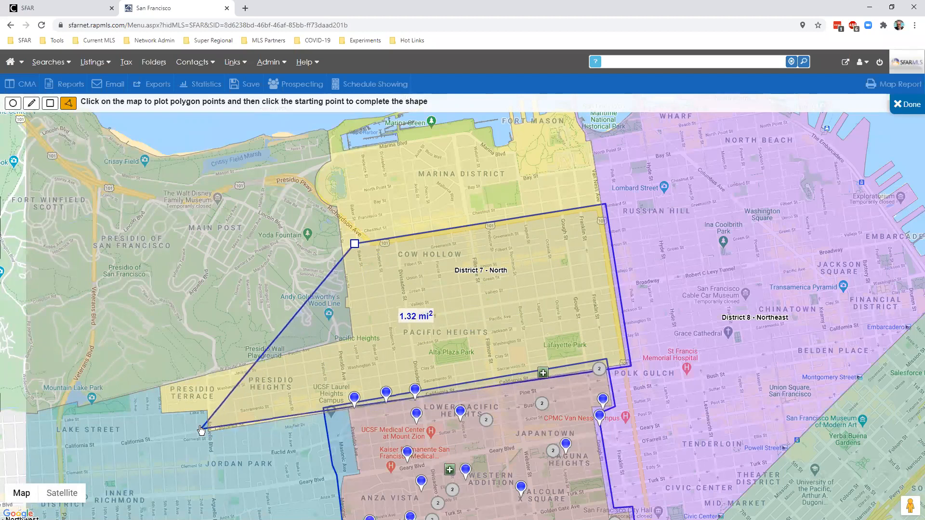
# Complete the fourth polygon at about 1.37 square miles, following District 7's boundary around Presidio Terrace and Pacific Heights back to the start
pyautogui.click(199, 418)
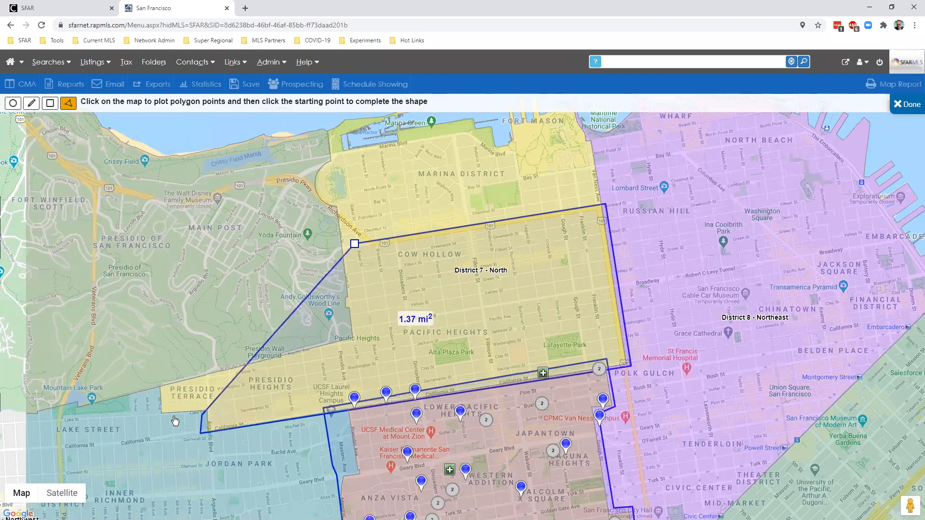
pyautogui.click(155, 417)
pyautogui.click(152, 383)
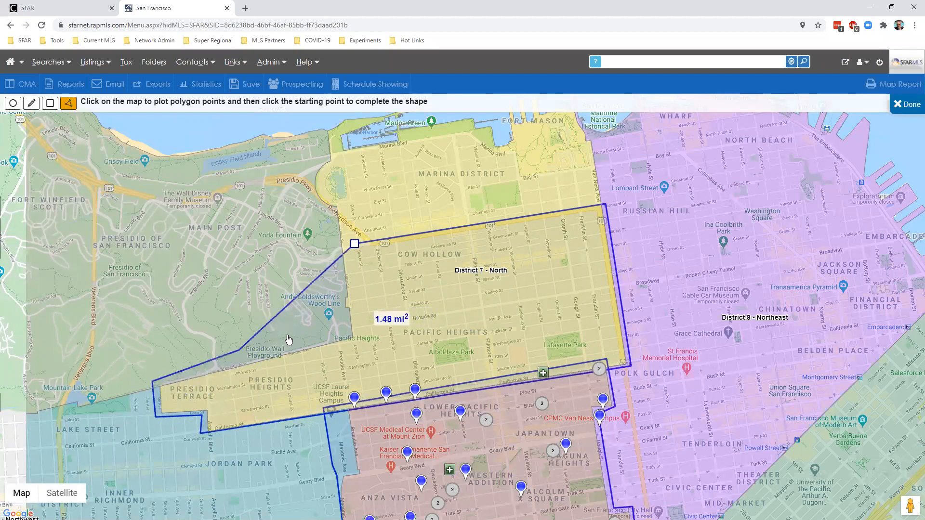
pyautogui.click(343, 333)
pyautogui.click(334, 249)
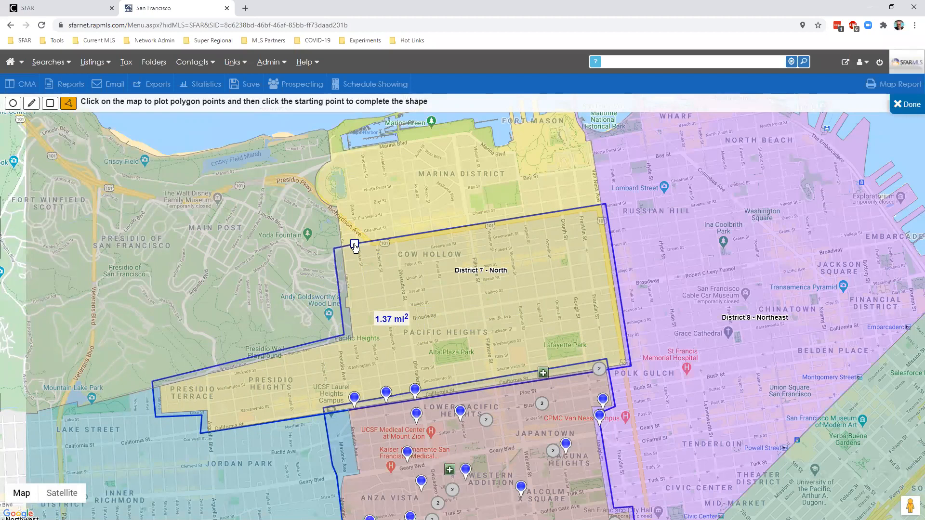
pyautogui.click(355, 244)
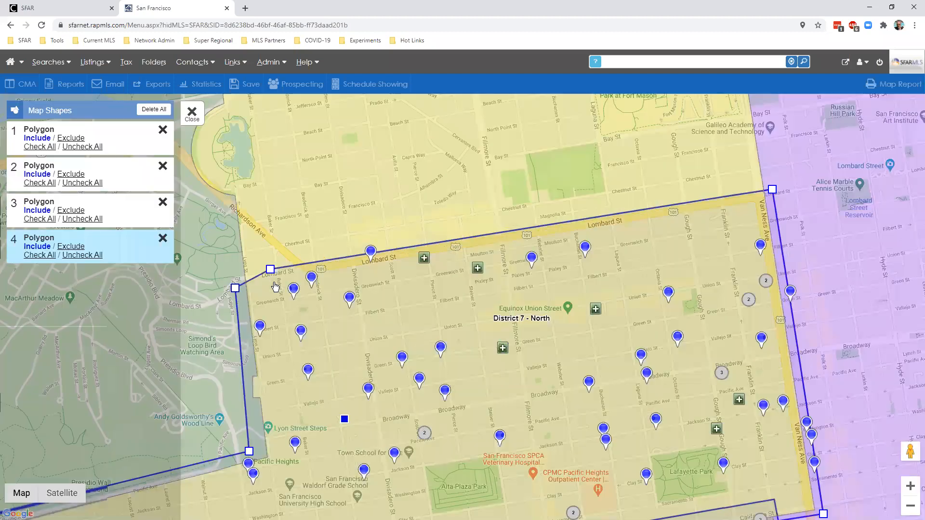
# Edit the fourth polygon, adjusting its western corners near Lombard Street and Pacific Heights and moving its eastern edge west to Franklin Street
pyautogui.moveTo(271, 269); pyautogui.dragTo(273, 284)
pyautogui.moveTo(249, 451); pyautogui.dragTo(253, 450)
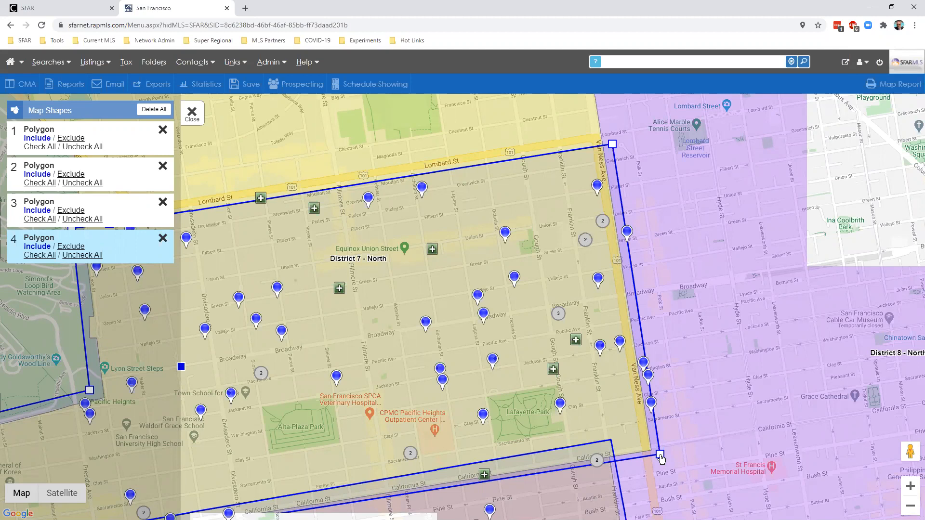
pyautogui.moveTo(660, 454); pyautogui.dragTo(613, 454)
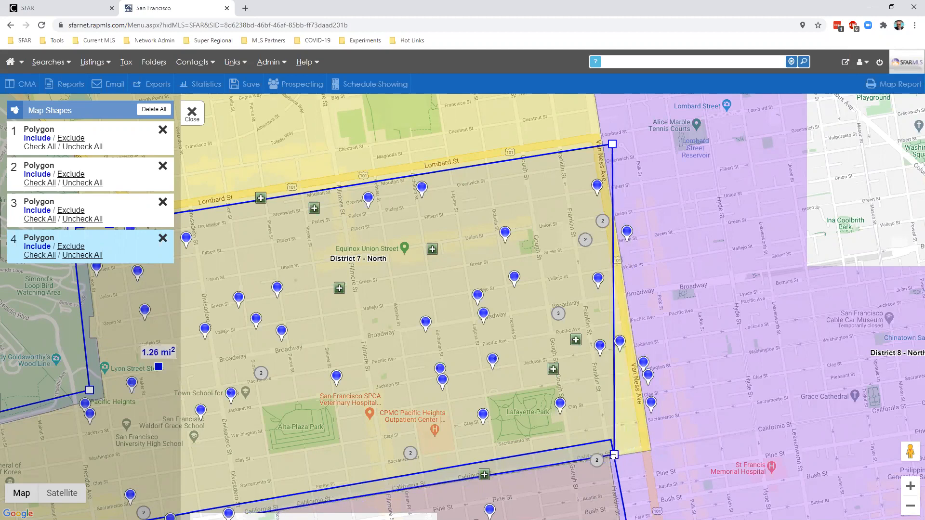
pyautogui.moveTo(612, 144); pyautogui.dragTo(566, 150)
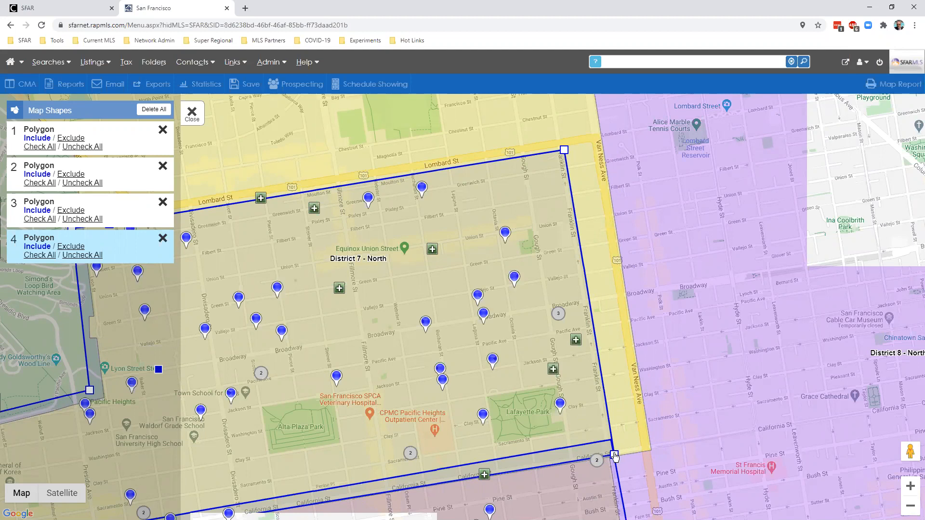
pyautogui.moveTo(614, 456); pyautogui.dragTo(616, 454)
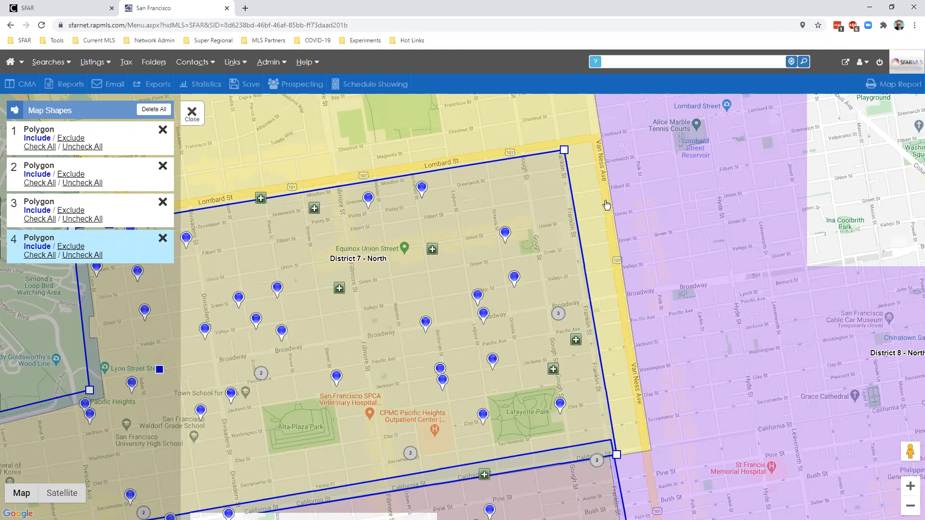
pyautogui.moveTo(564, 150); pyautogui.dragTo(568, 149)
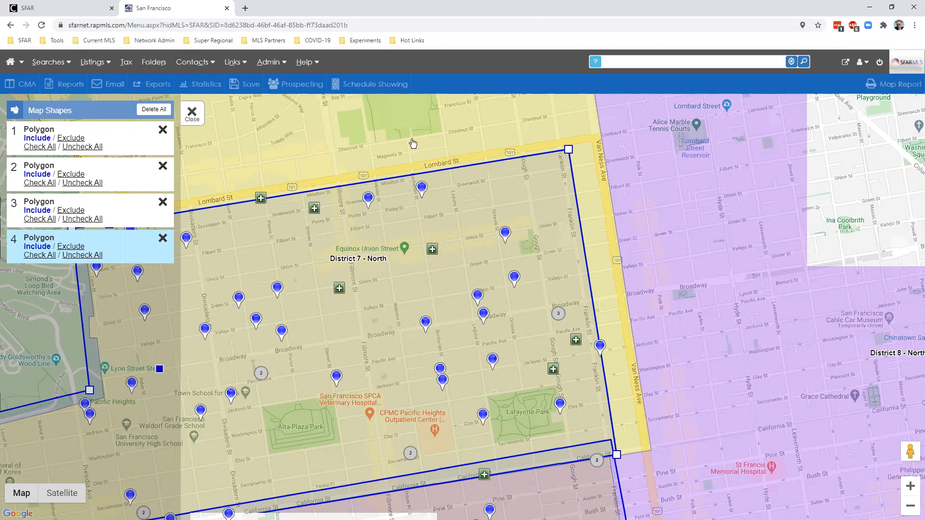
pyautogui.click(192, 113)
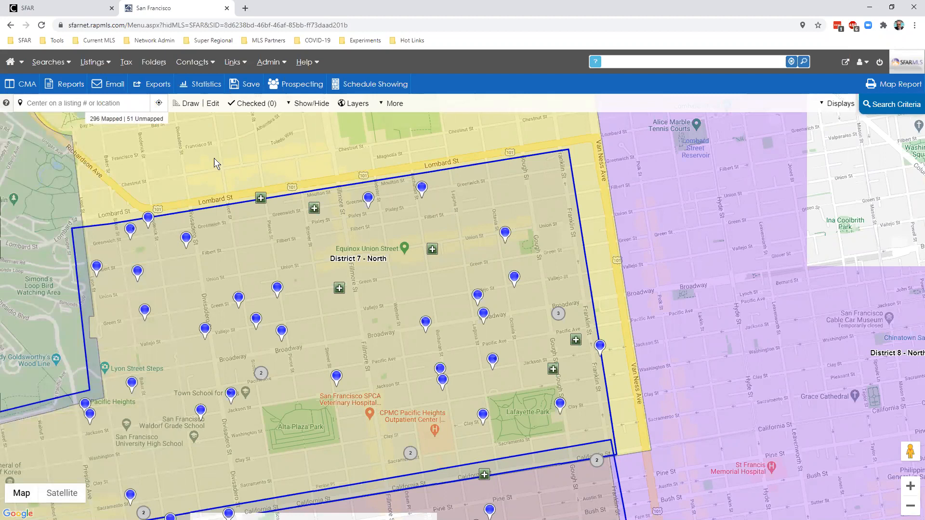
# Switch the map overlay from MLS Districts to MLS Sub Districts
pyautogui.scroll(-1, 213, 158)
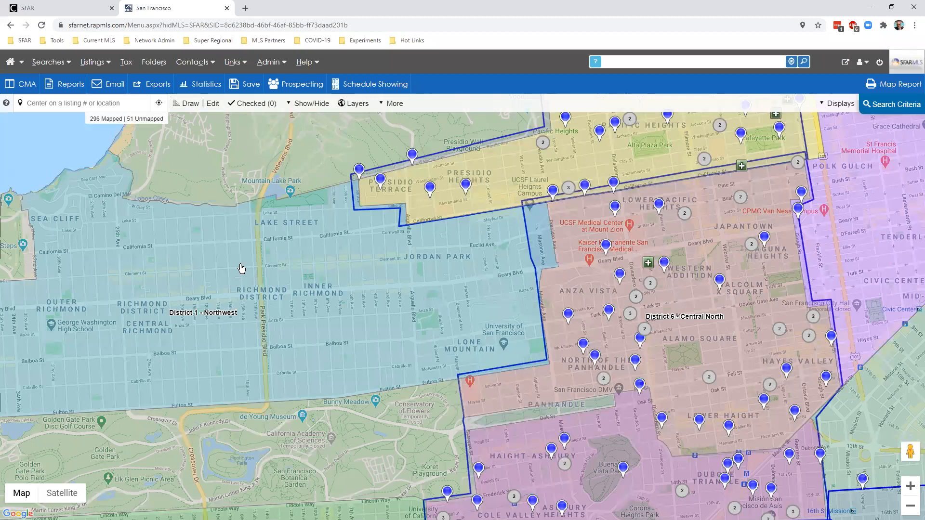
pyautogui.click(308, 103)
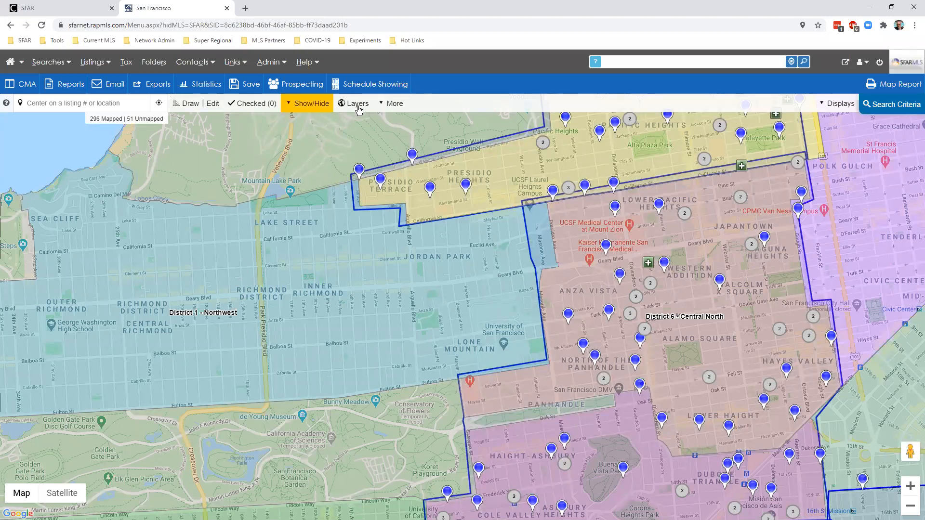
pyautogui.click(357, 105)
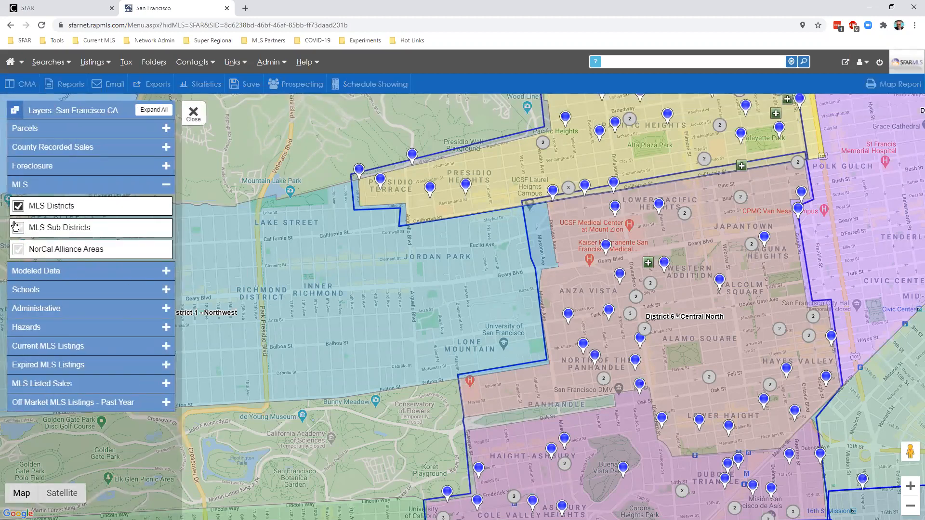
pyautogui.click(49, 226)
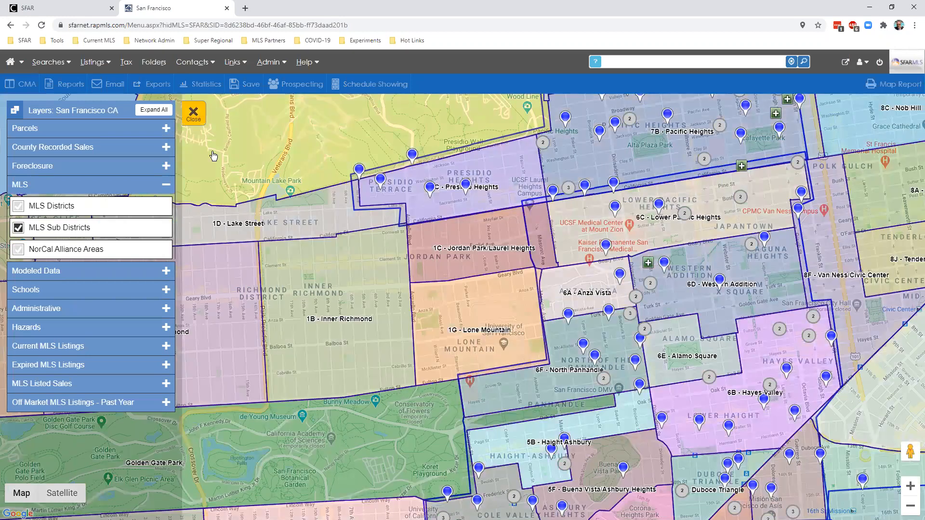
pyautogui.click(193, 113)
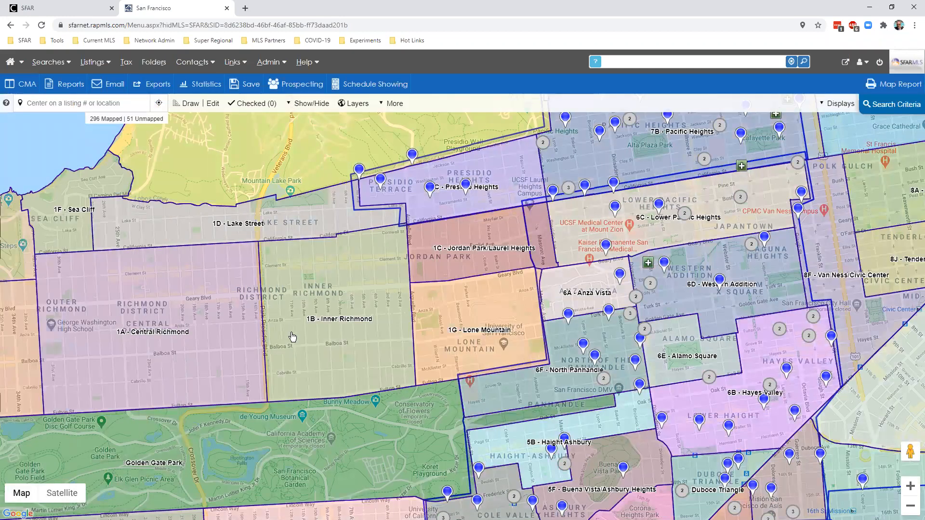
# Draw a fifth polygon of about 0.18 square miles over western Russian Hill and move its northern edge south to Bay Street
pyautogui.scroll(-1, 328, 343)
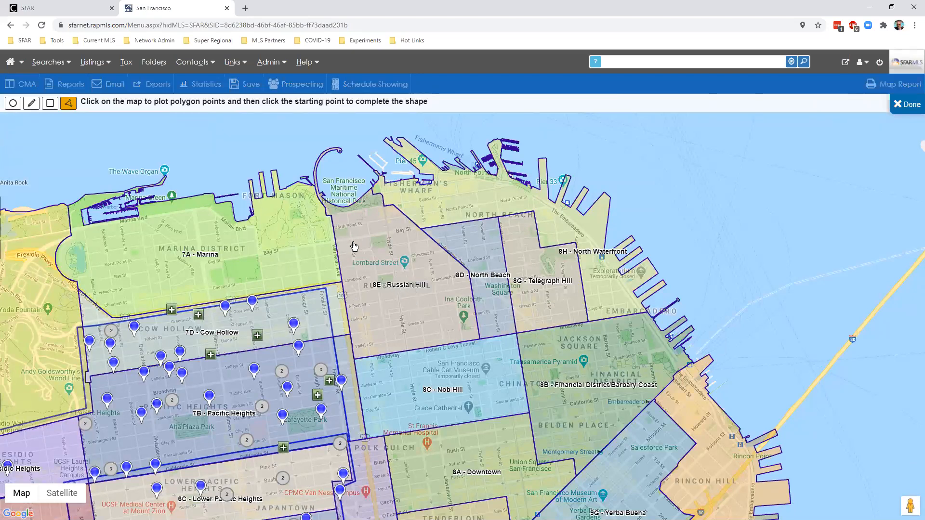
pyautogui.click(337, 220)
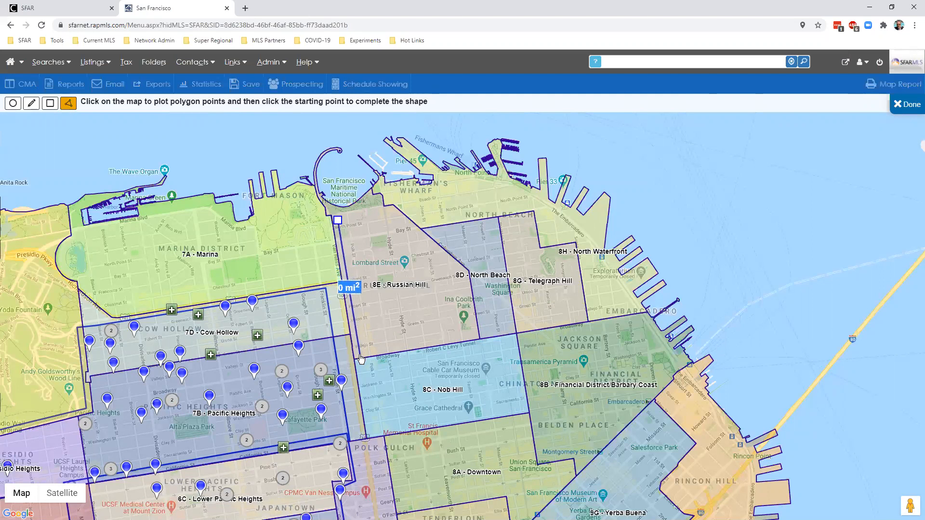
pyautogui.click(355, 355)
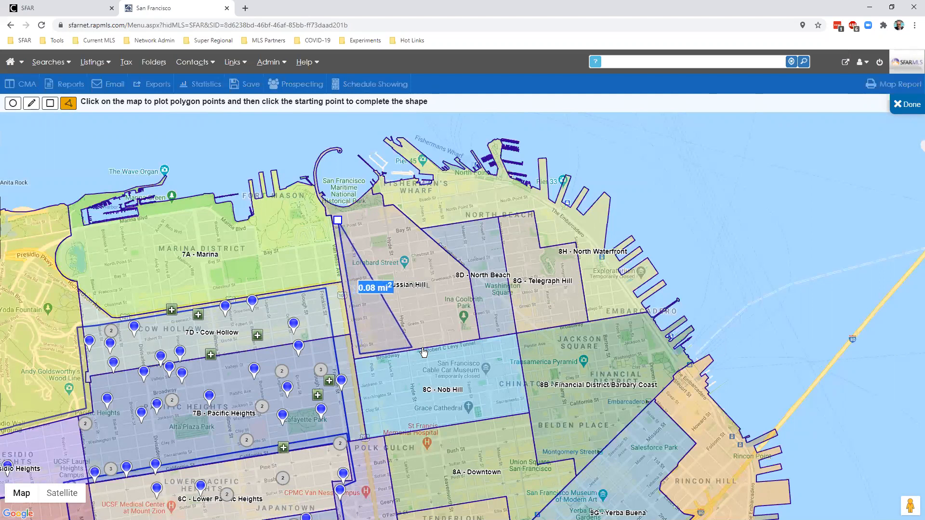
pyautogui.click(479, 339)
pyautogui.moveTo(477, 339); pyautogui.dragTo(417, 350)
pyautogui.click(415, 347)
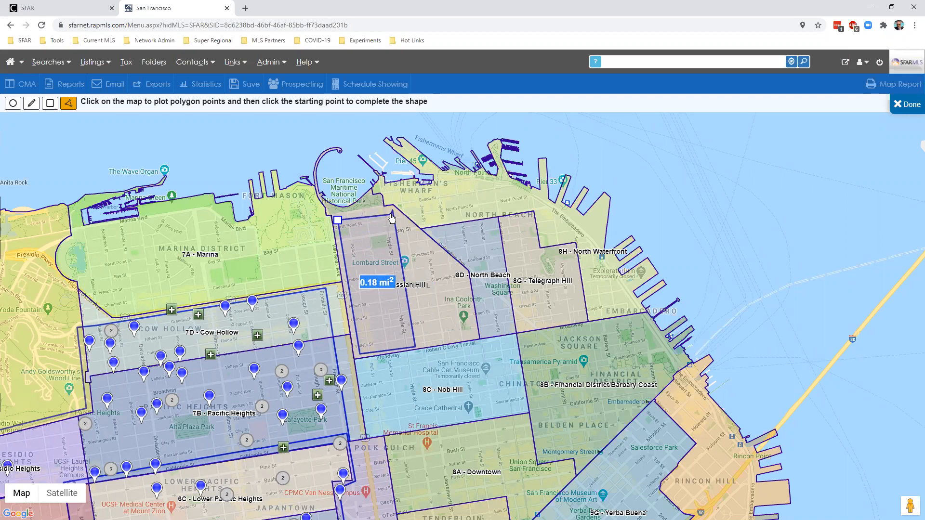
pyautogui.click(337, 222)
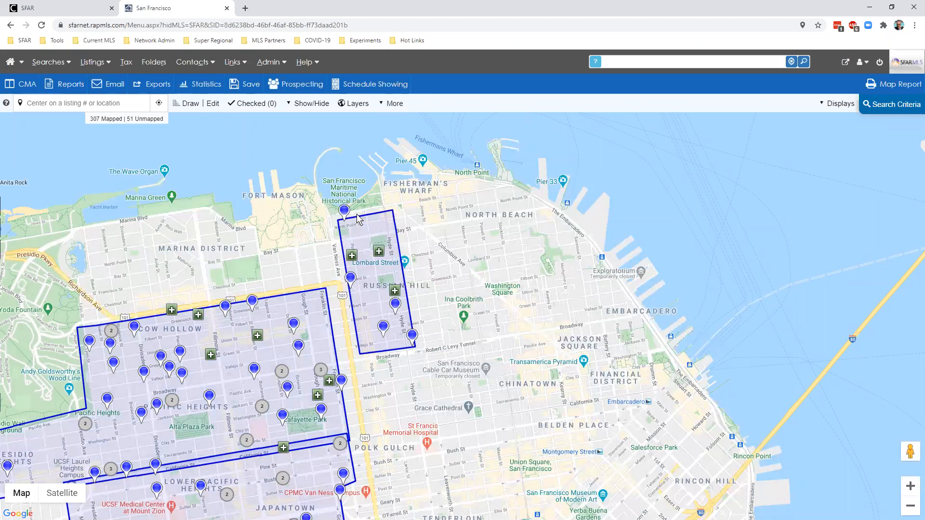
pyautogui.click(212, 103)
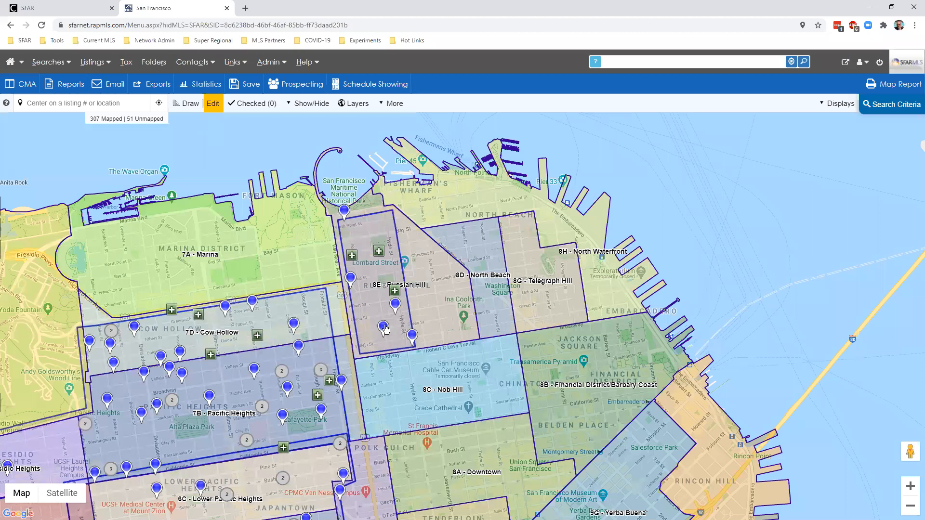
pyautogui.click(193, 108)
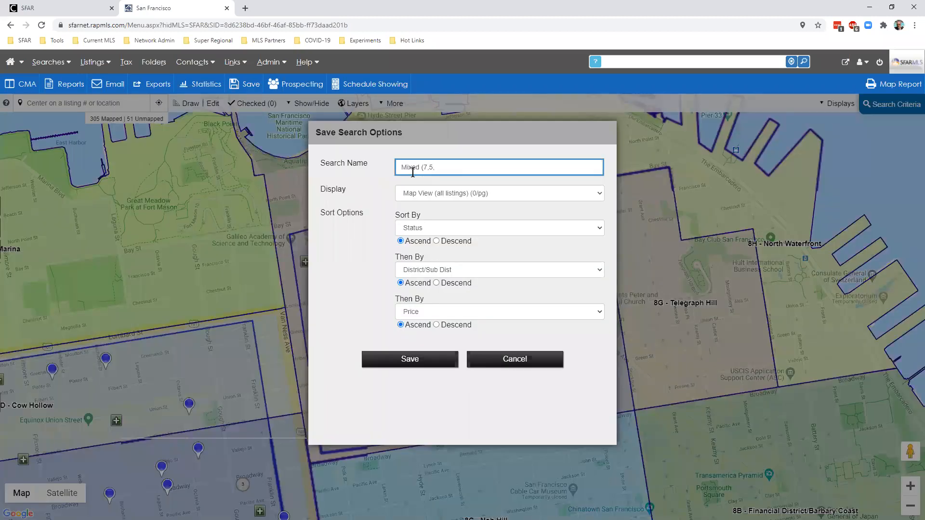
# Replace the suggested search name with the owner's first name plus "Search" and save the map search
pyautogui.tripleClick(413, 173)
pyautogui.press('BackSpace')
pyautogui.write("Jay's Search")
pyautogui.click(407, 357)
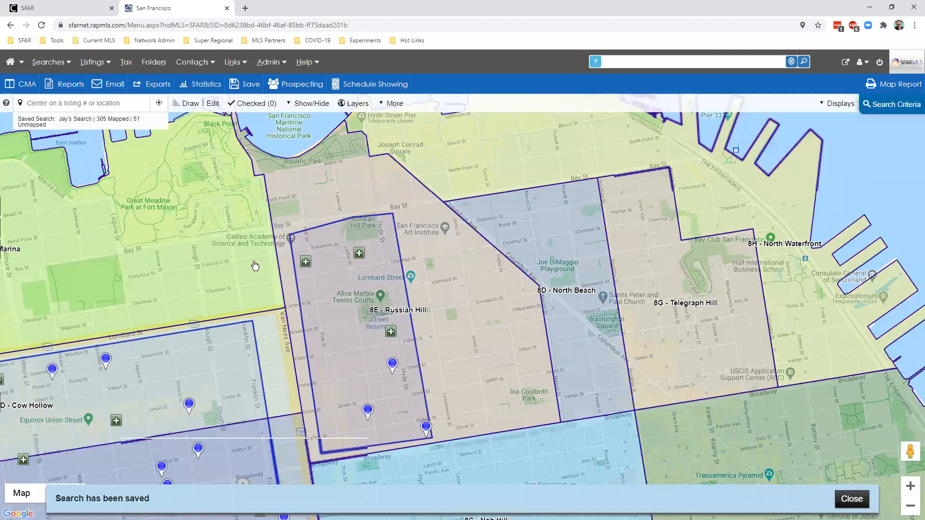
# Turn off the MLS Sub Districts overlay so only the drawn polygons and listings remain on the map
pyautogui.click(354, 103)
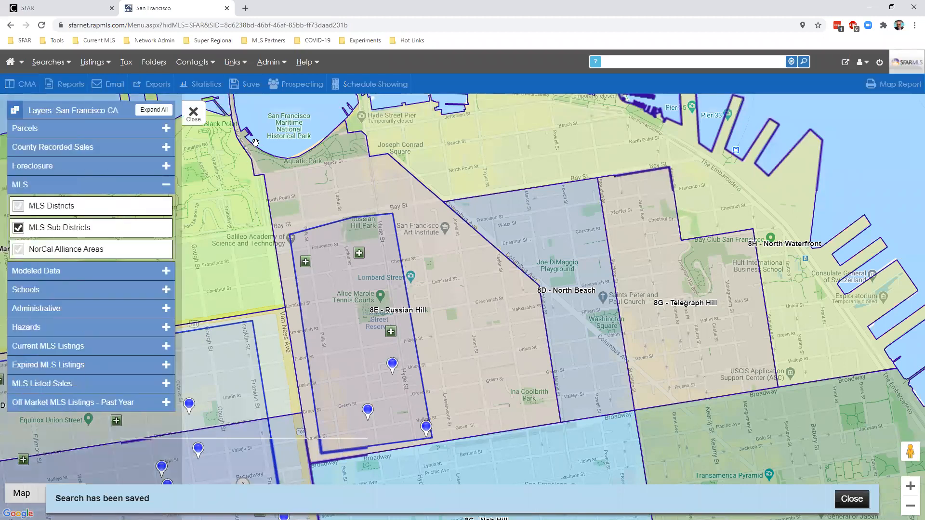
pyautogui.click(18, 228)
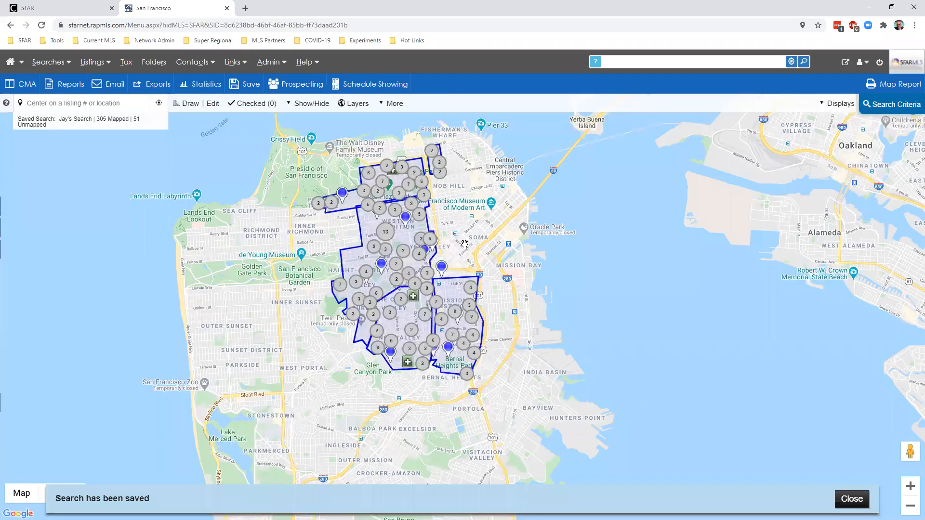
pyautogui.scroll(1, 465, 244)
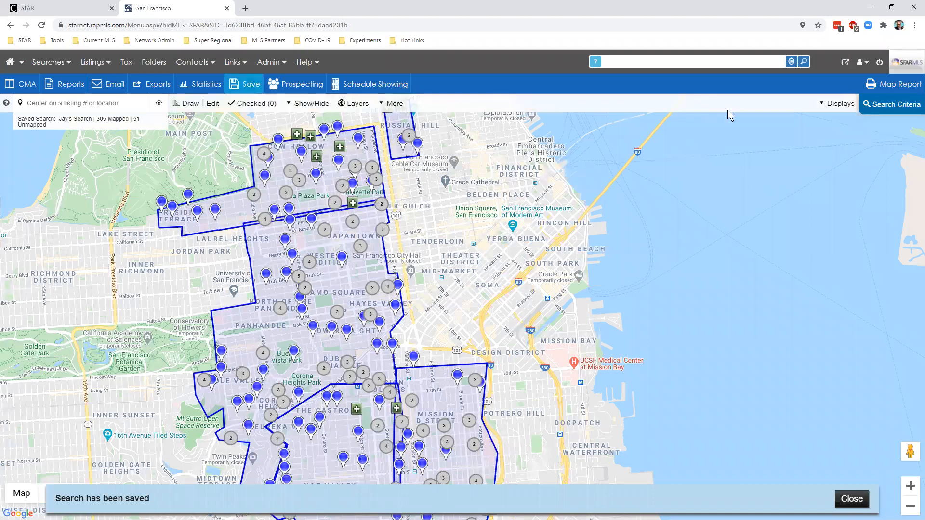
# Display the saved search's listings as One Line Grid (50/pg) and browse the first results page
pyautogui.click(838, 105)
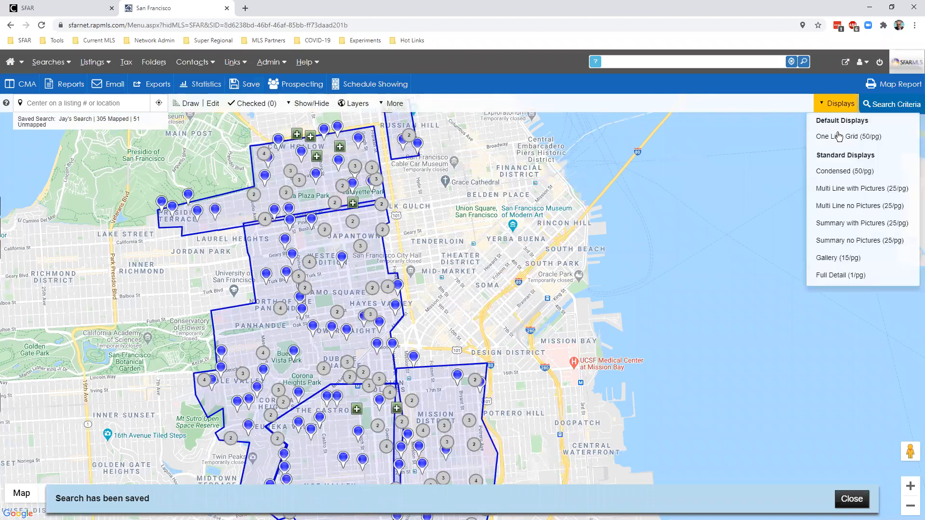
pyautogui.click(837, 133)
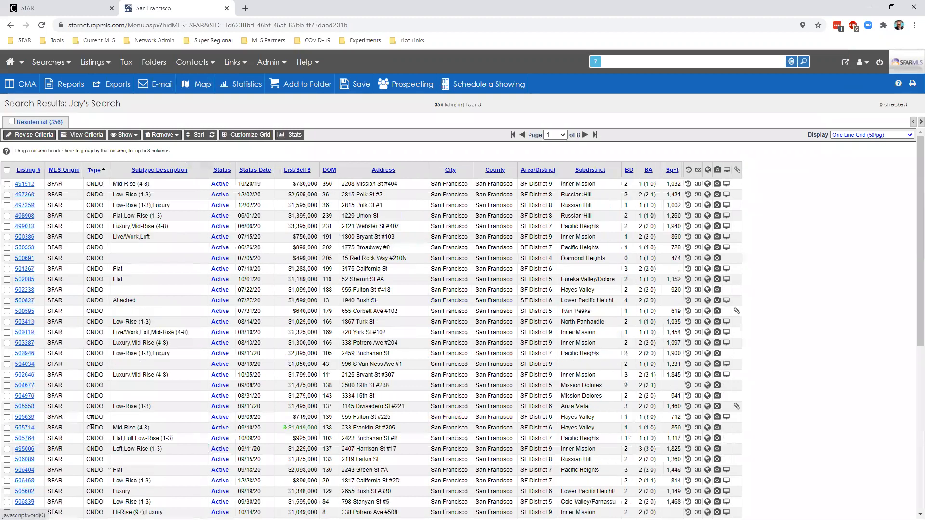
pyautogui.scroll(-2, 90, 417)
pyautogui.scroll(-5, 110, 383)
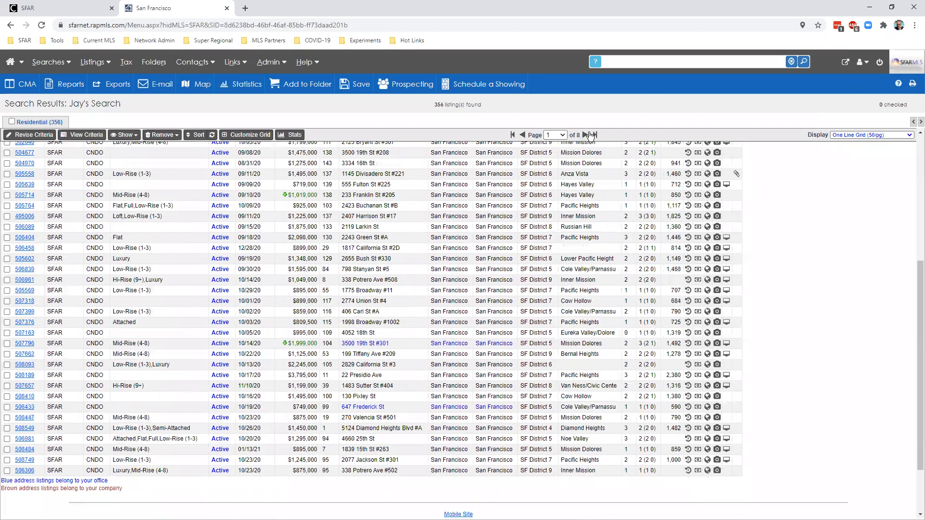
# Page through results pages 2 to 6 of the One Line Grid and examine the listings' property types and locations
pyautogui.click(586, 135)
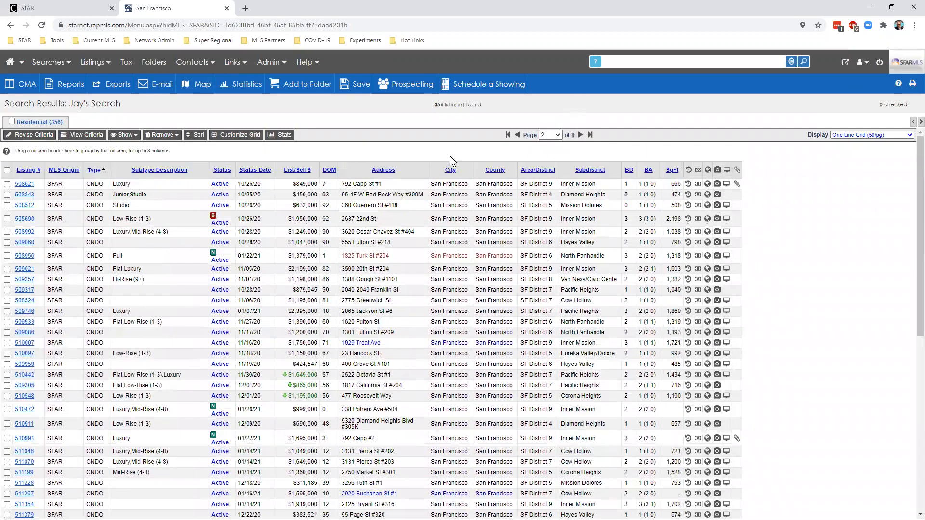
pyautogui.scroll(-7, 95, 242)
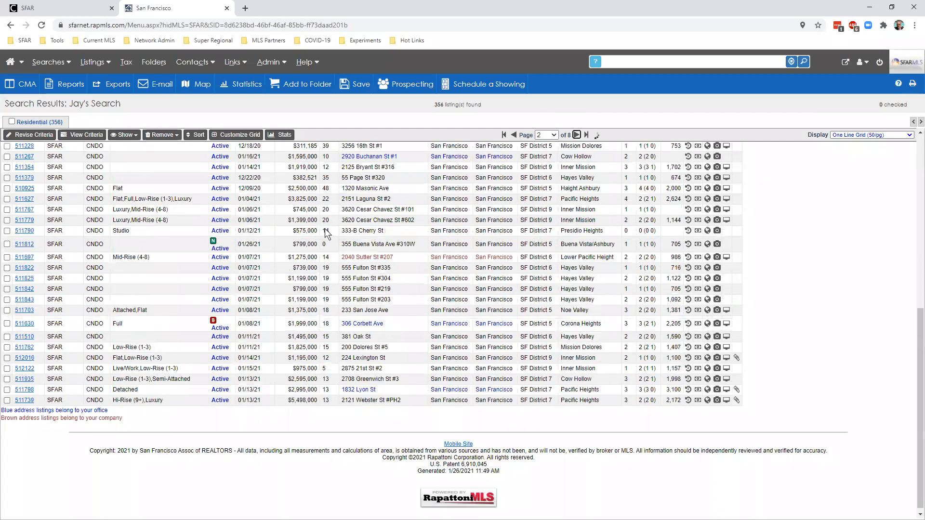
pyautogui.click(576, 136)
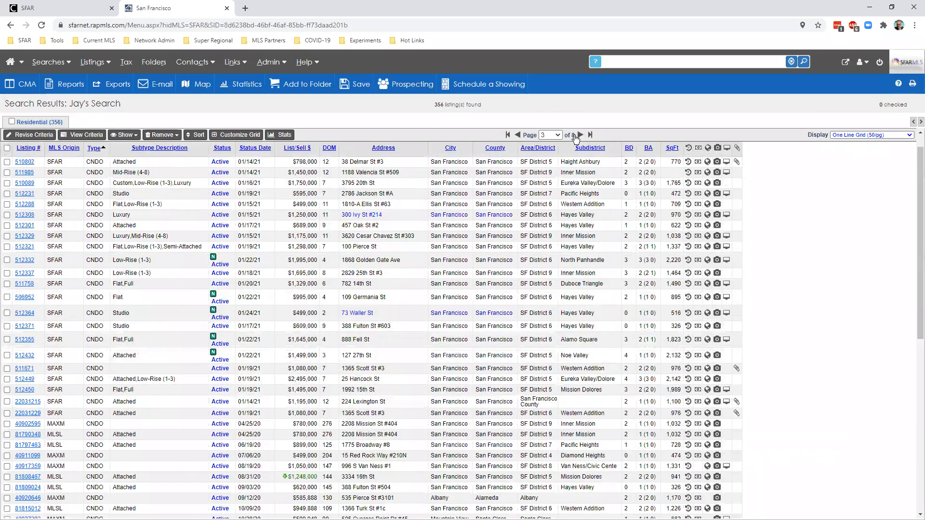
pyautogui.scroll(-5, 116, 220)
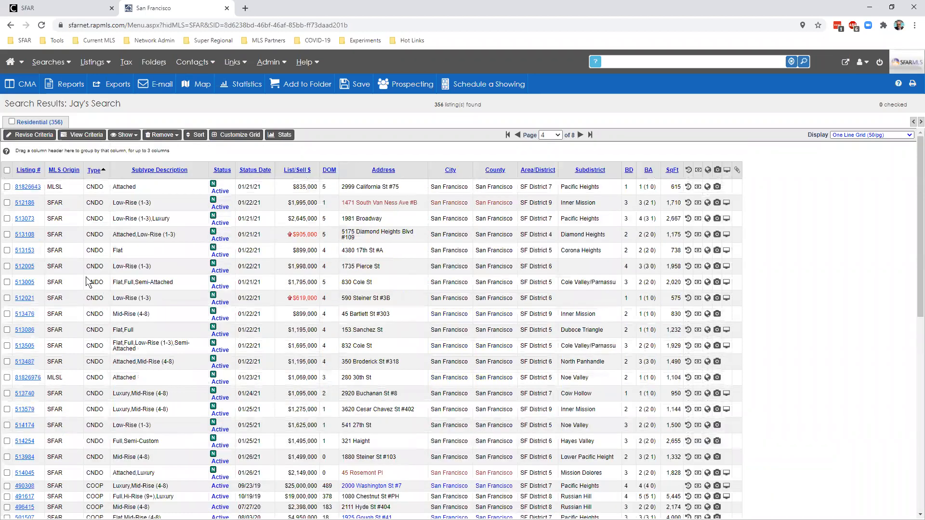
pyautogui.scroll(-10, 94, 297)
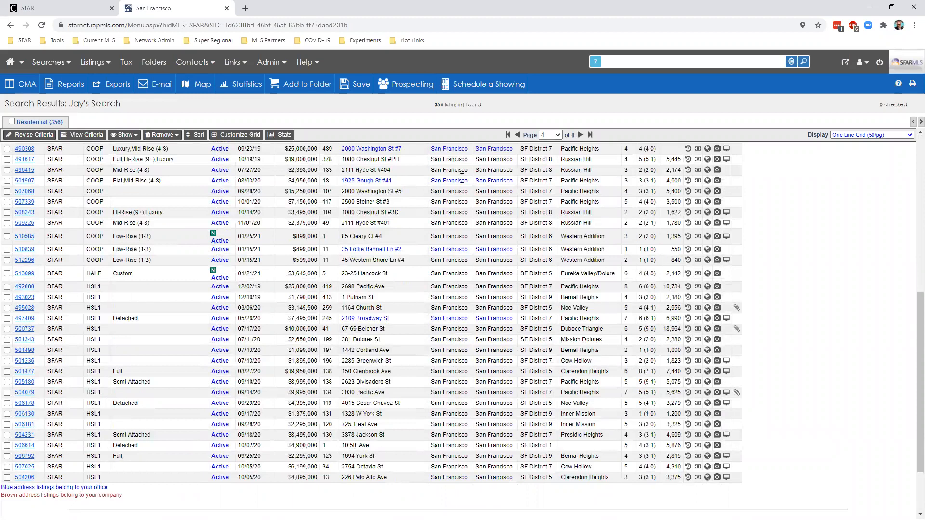
pyautogui.click(580, 134)
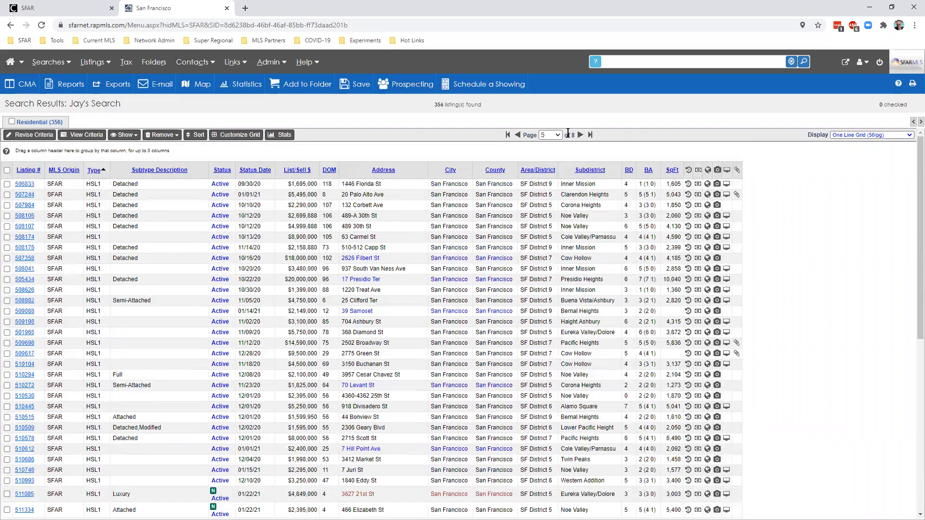
pyautogui.scroll(-5, 580, 135)
pyautogui.click(580, 135)
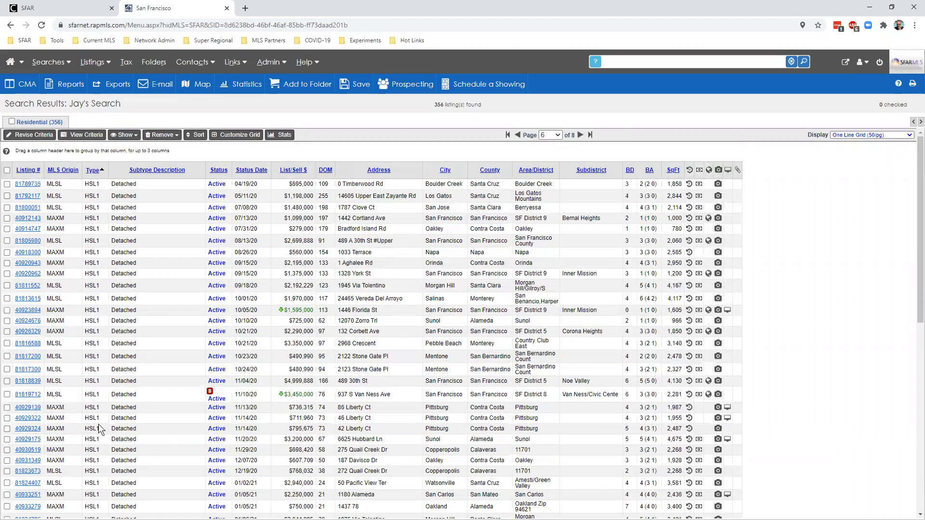
pyautogui.scroll(-7, 104, 237)
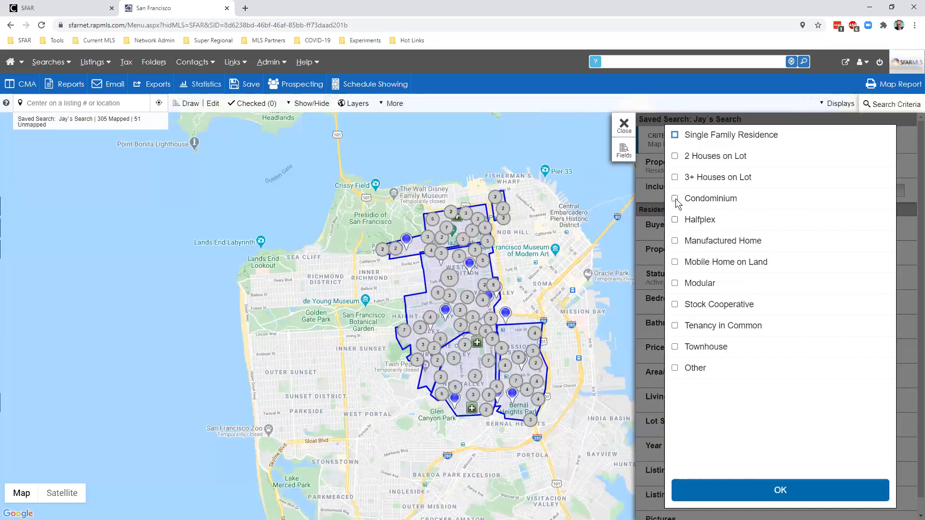
# Restrict the map search to the Condominium, Stock Cooperative, Tenancy in Common and Townhouse property subtypes
pyautogui.click(675, 198)
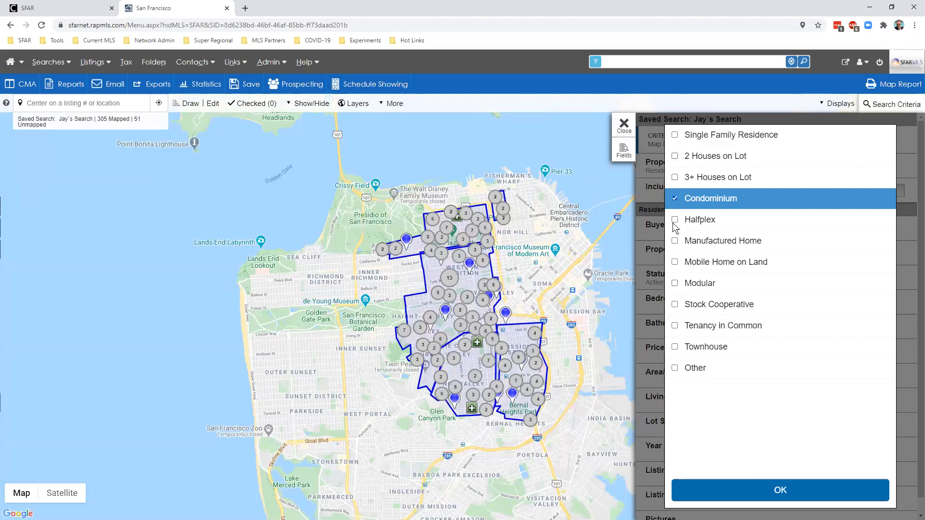
pyautogui.click(674, 304)
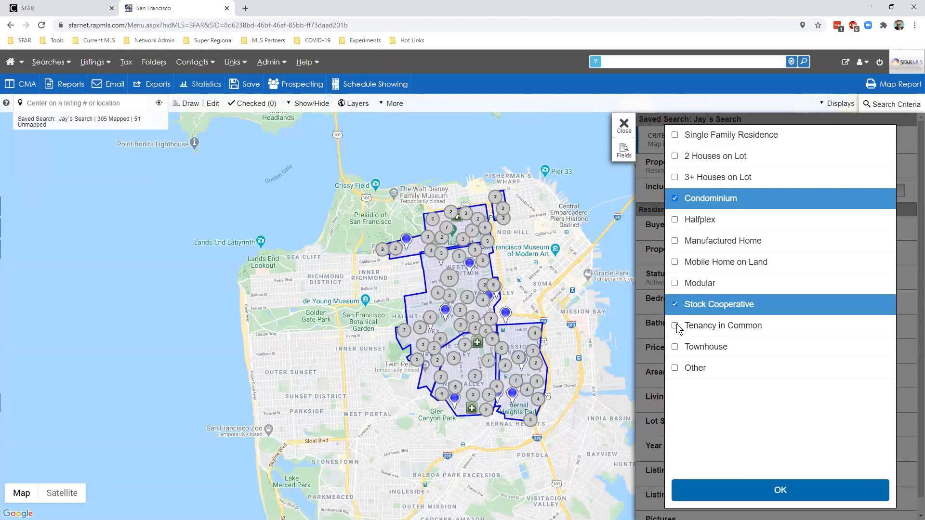
pyautogui.click(676, 326)
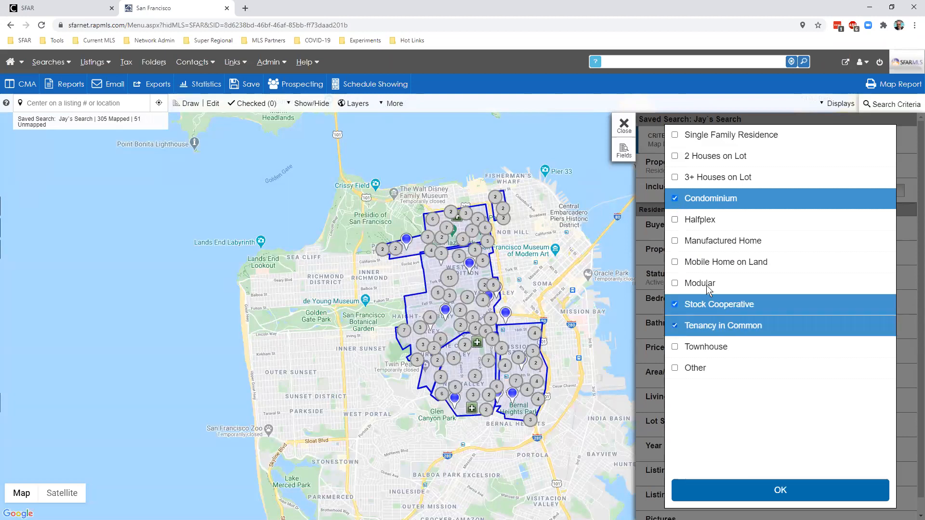
pyautogui.click(675, 347)
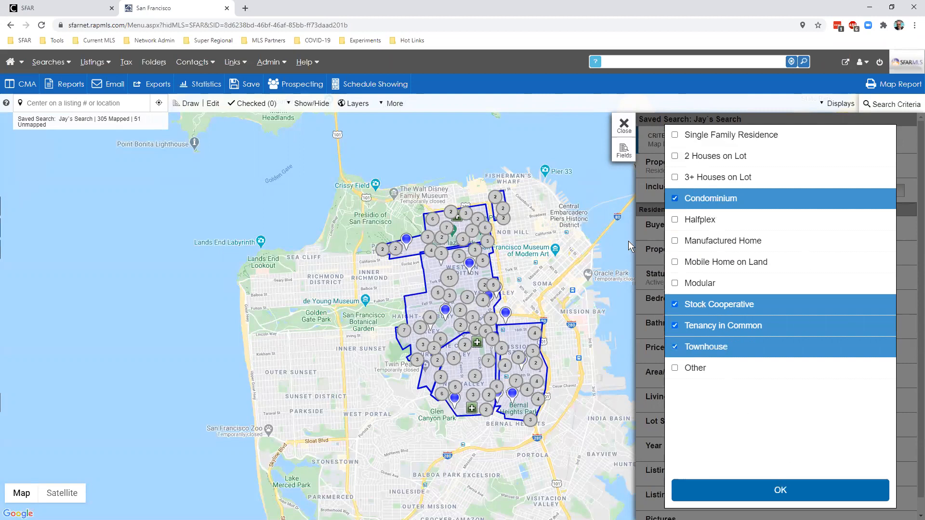
pyautogui.click(780, 491)
pyautogui.click(623, 129)
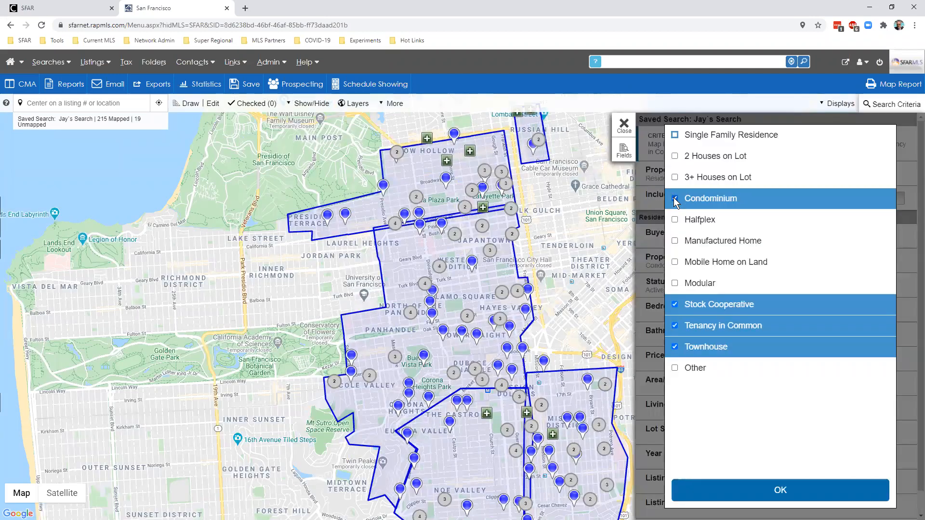
# Clear all selected property subtypes from the search criteria and return to the map
pyautogui.click(675, 305)
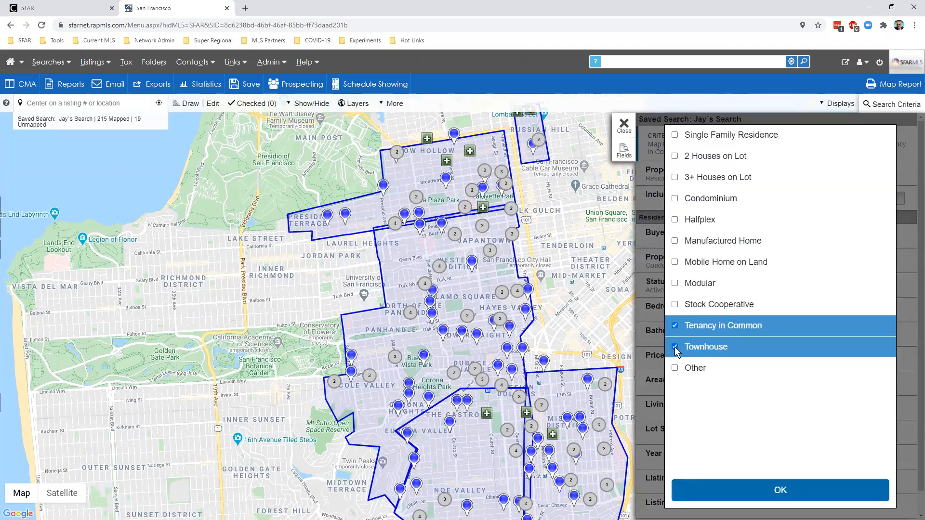
pyautogui.click(675, 347)
pyautogui.click(676, 330)
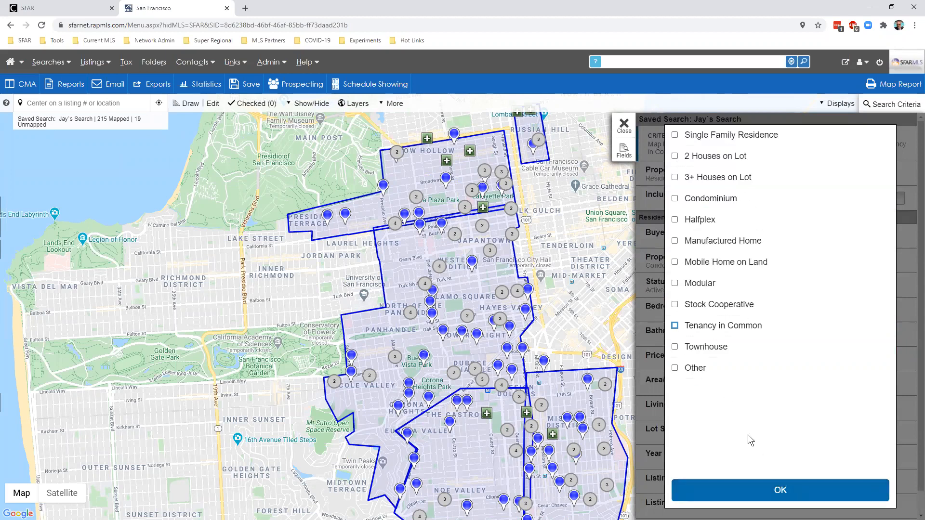
pyautogui.click(779, 490)
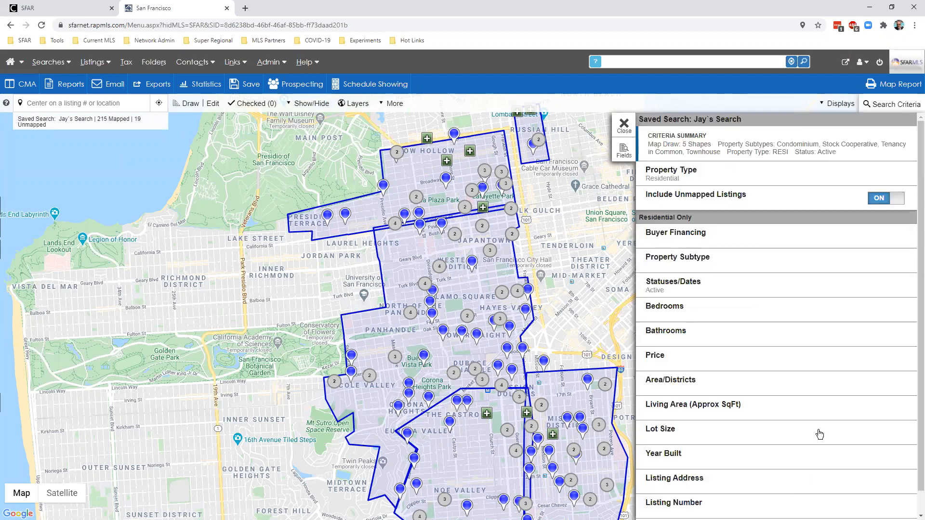
pyautogui.click(623, 124)
# Save the map search under its existing name with the Map View (all listings) display and the current sort options
pyautogui.click(251, 85)
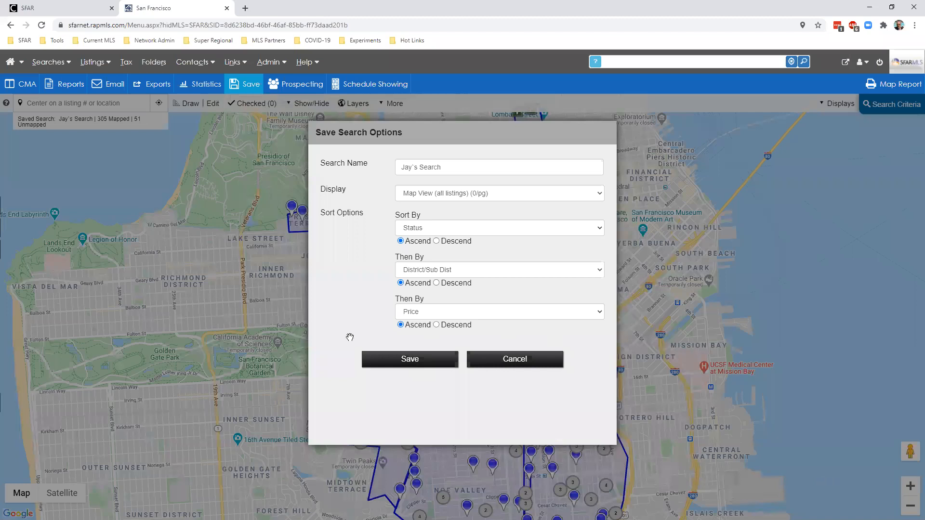
pyautogui.press('Return')
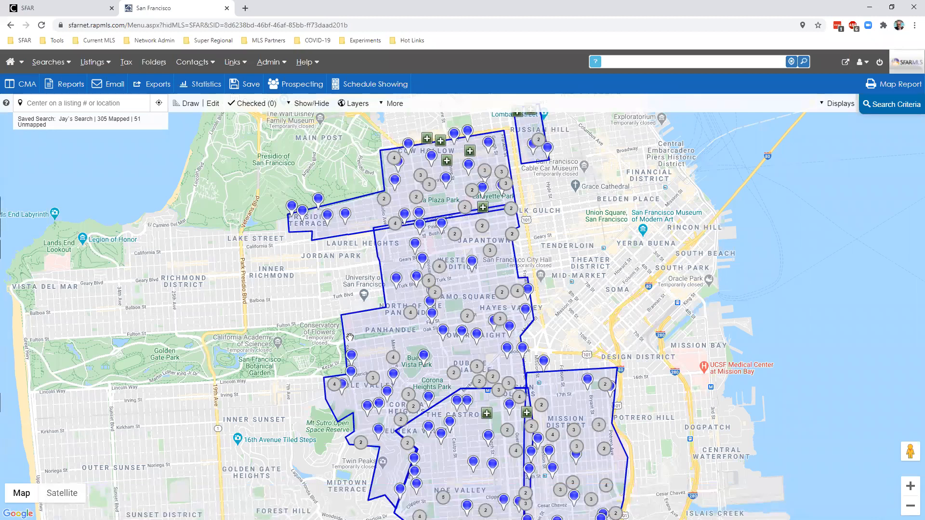